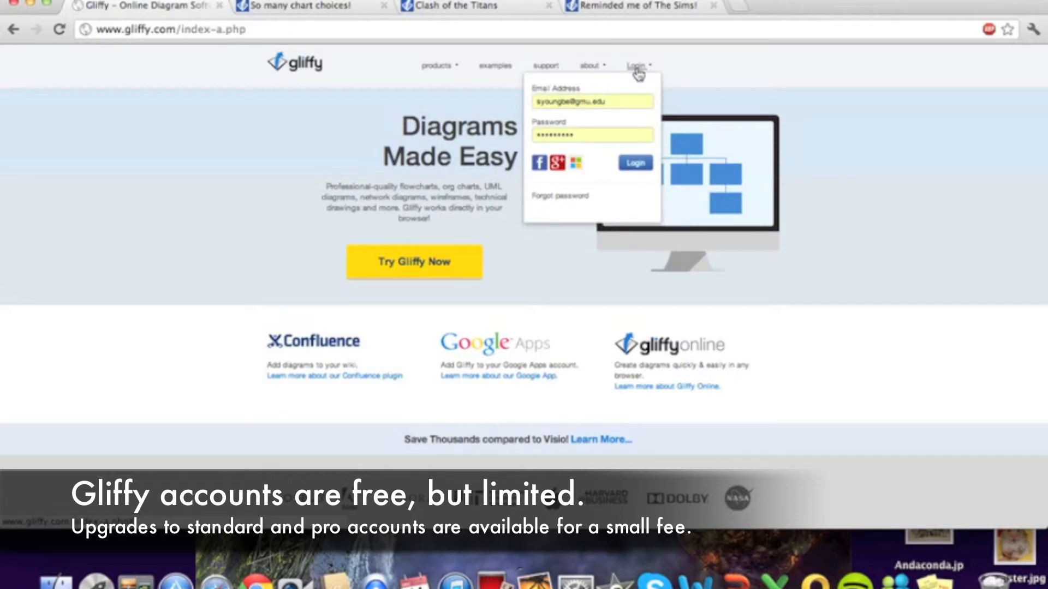
- Log in to the Gliffy account with the already filled-in email address and password
{"action": "left_click", "coordinate": [637, 163]}
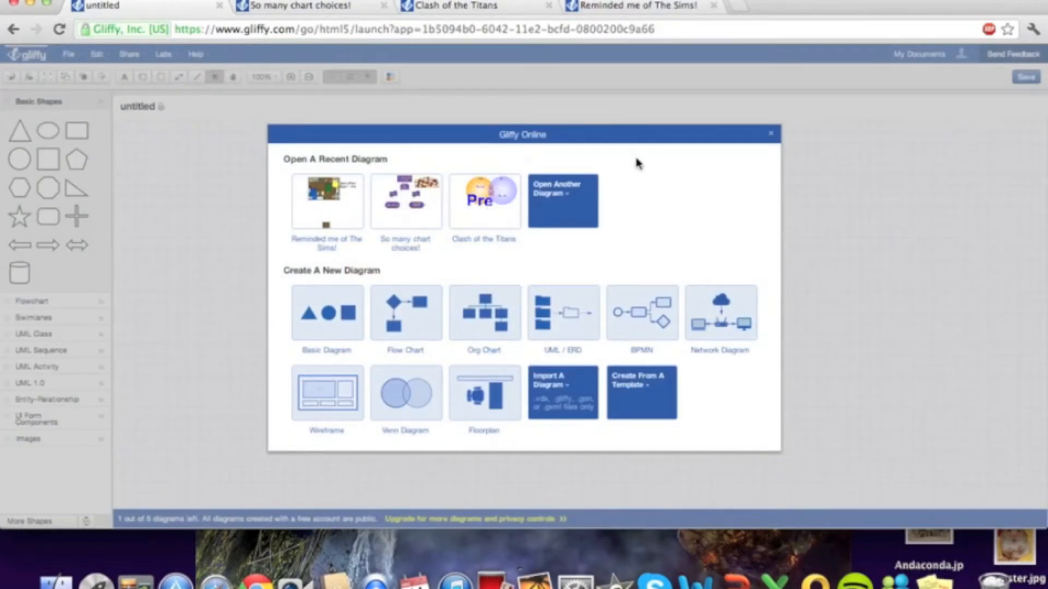
- Browse the Timeline, Floorplan and Mind Map templates and leave the template dialog without opening one
{"action": "left_click", "coordinate": [647, 401]}
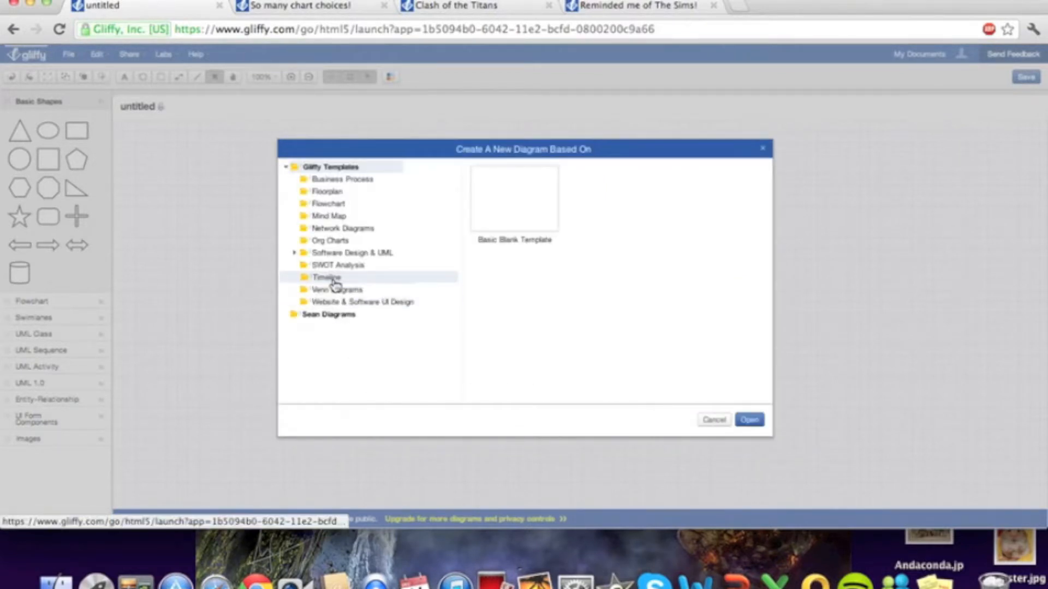
{"action": "left_click", "coordinate": [334, 280]}
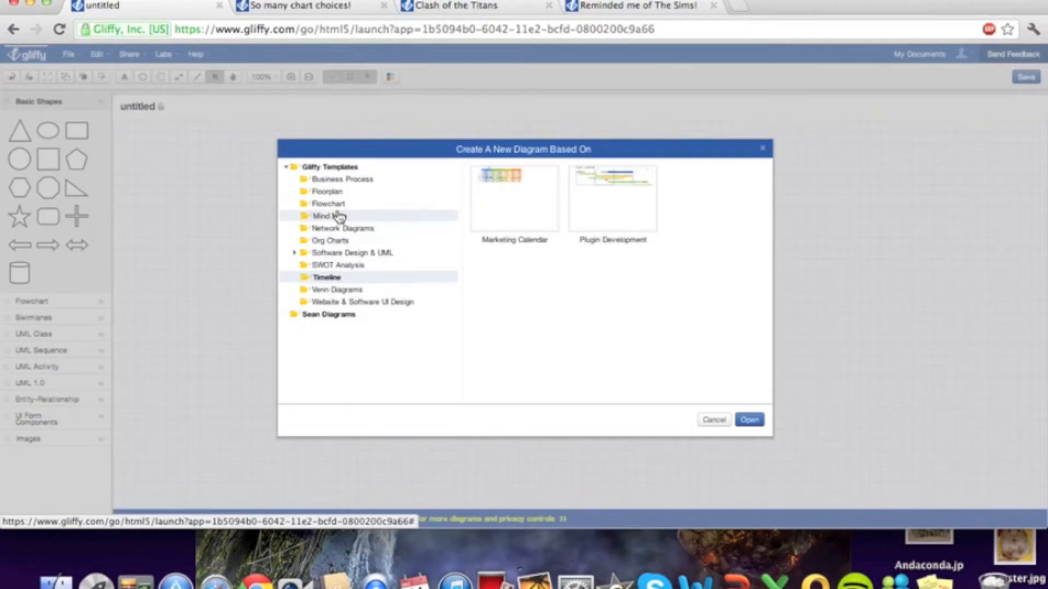
{"action": "left_click", "coordinate": [337, 192]}
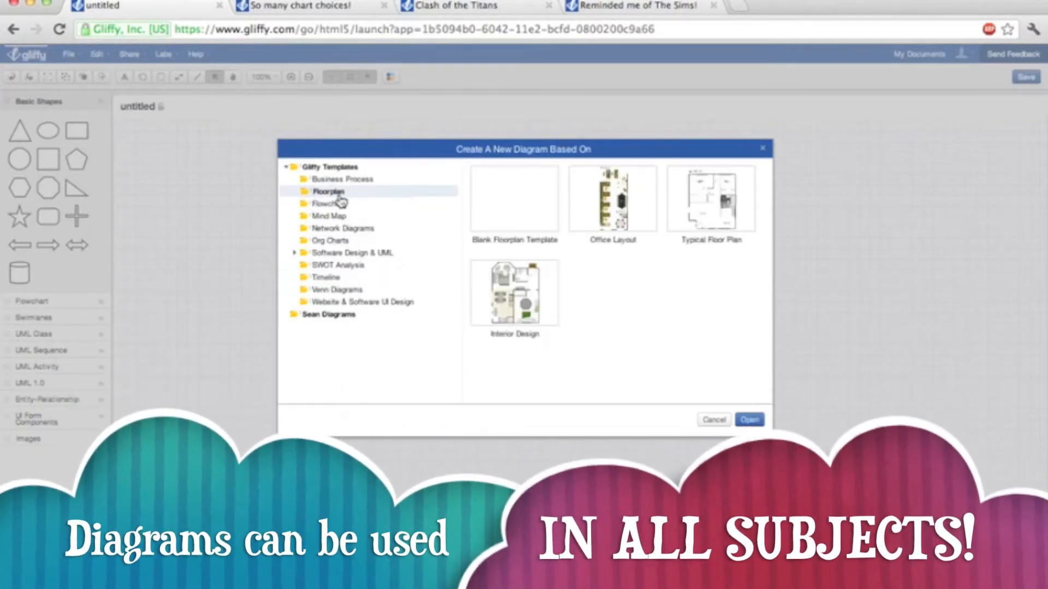
{"action": "left_click", "coordinate": [339, 216]}
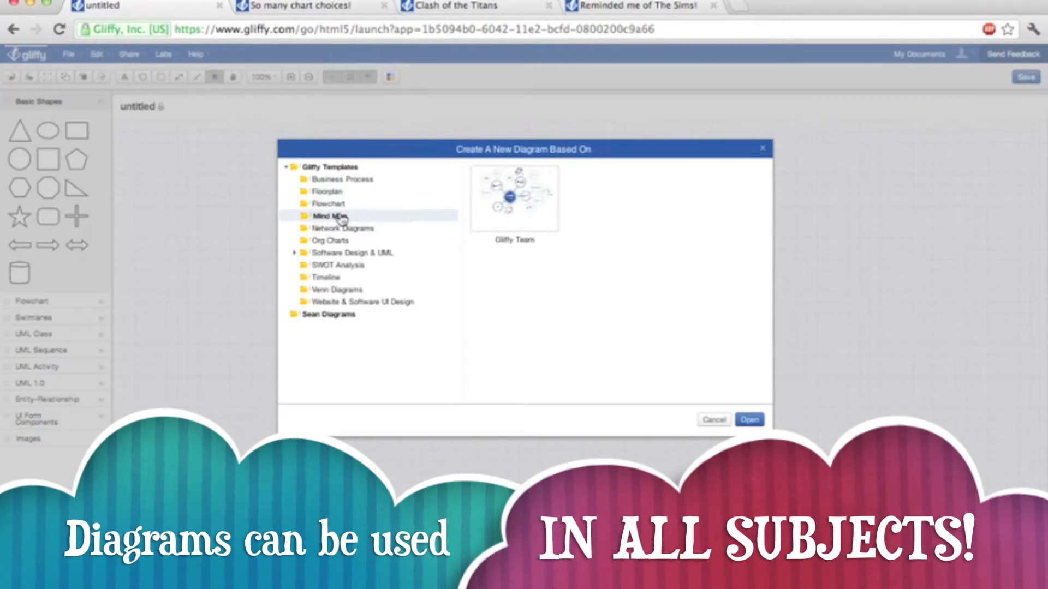
{"action": "left_click", "coordinate": [712, 420]}
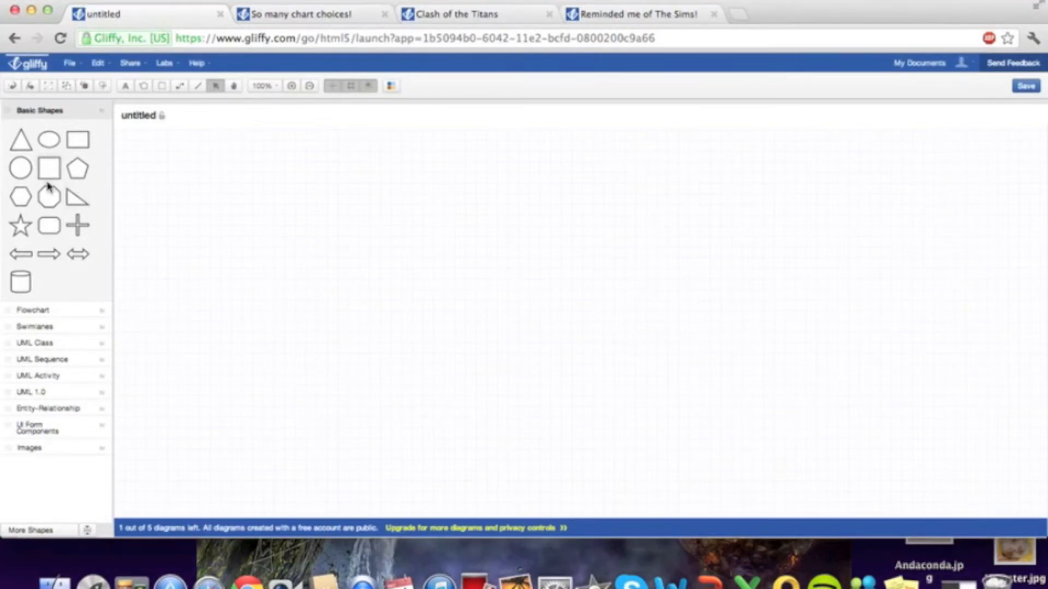
- Place a pentagon in the upper middle of the canvas, about 240 px wide and high, and label it "Class Pet?"
{"action": "left_click_drag", "start_coordinate": [78, 172], "coordinate": [556, 232]}
{"action": "double_click", "coordinate": [558, 229]}
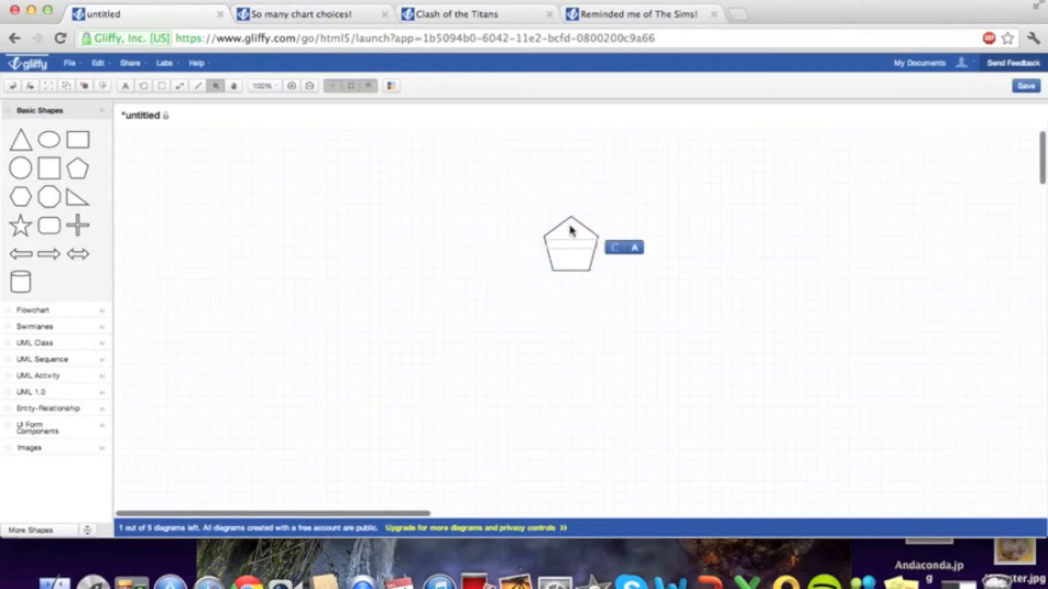
{"action": "left_click", "coordinate": [570, 237]}
{"action": "left_click_drag", "start_coordinate": [545, 217], "coordinate": [472, 142]}
{"action": "double_click", "coordinate": [516, 208]}
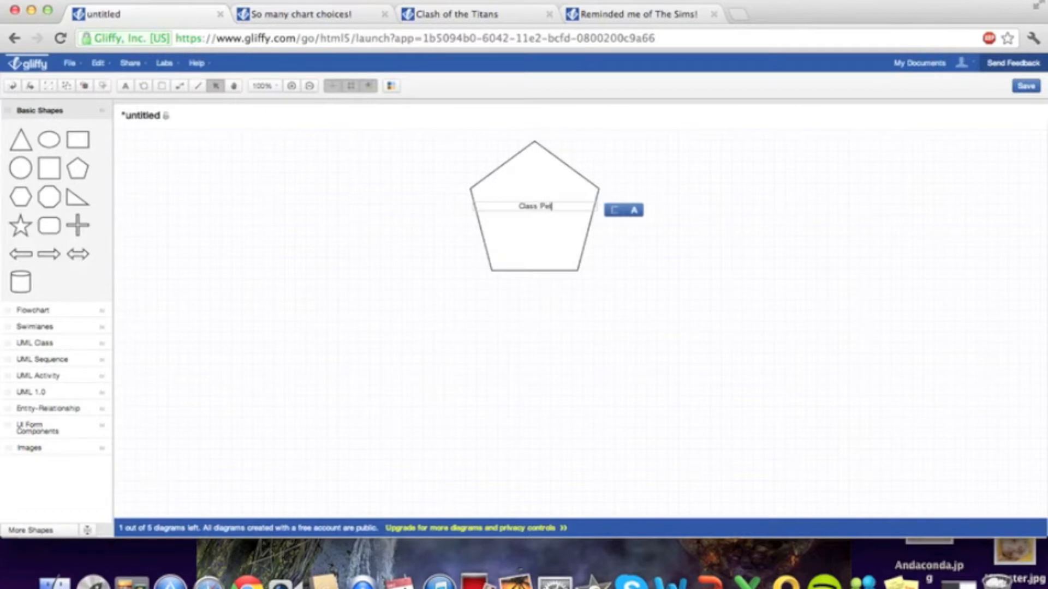
{"action": "type", "text": "Class Pet?"}
- Format the "Class Pet?" text in the pentagon as green 36px Verdana
{"action": "left_click_drag", "start_coordinate": [559, 204], "coordinate": [510, 204]}
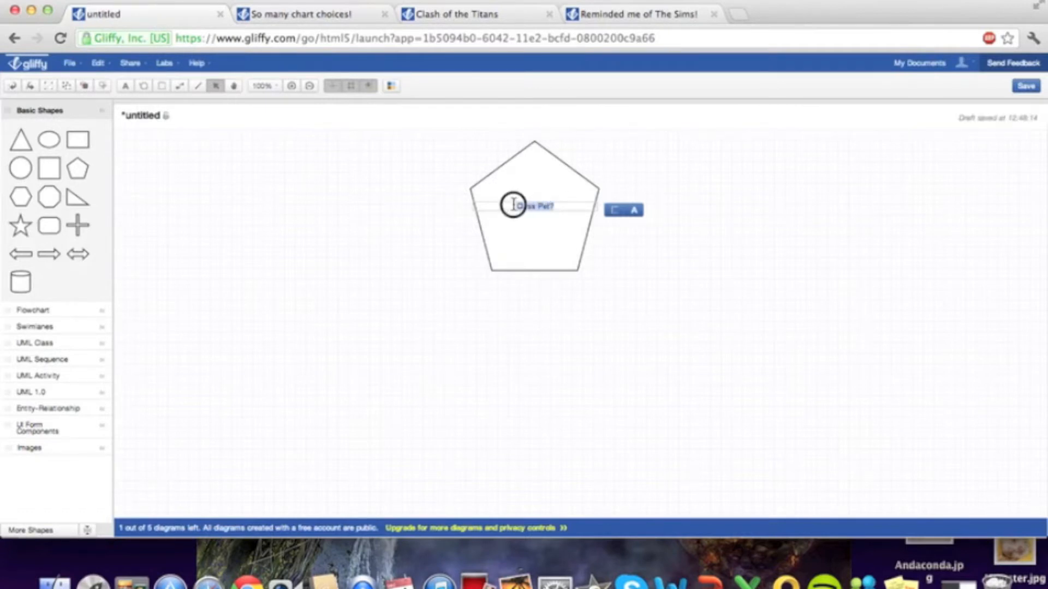
{"action": "left_click", "coordinate": [632, 211]}
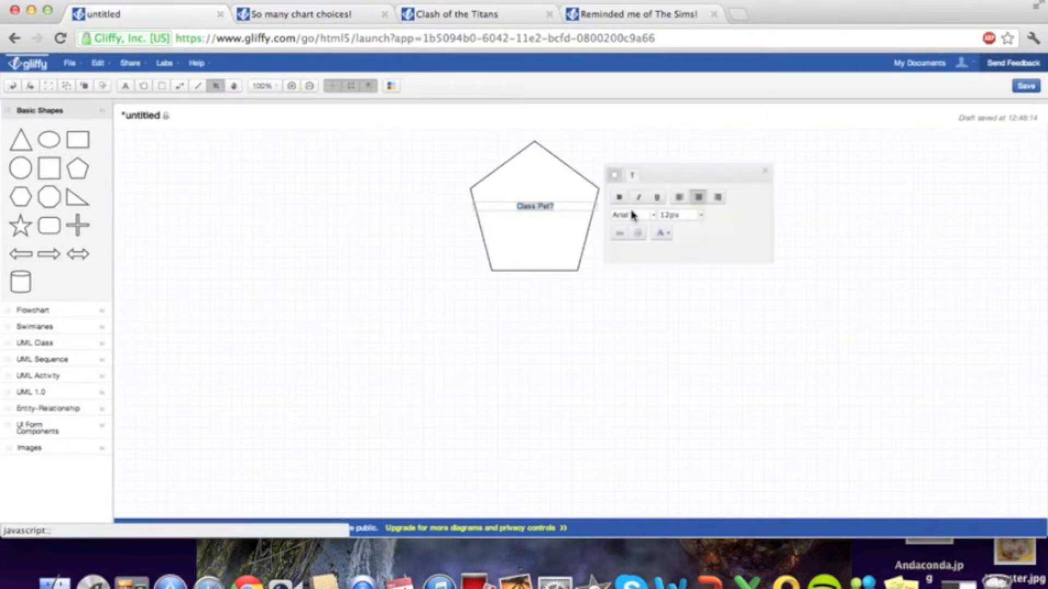
{"action": "left_click", "coordinate": [654, 215]}
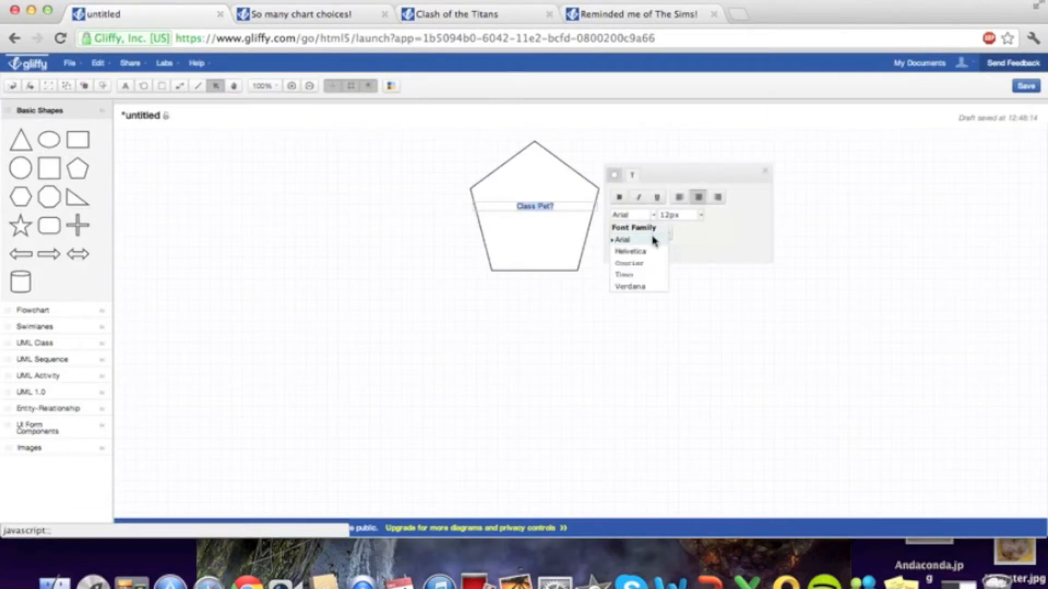
{"action": "left_click", "coordinate": [642, 287]}
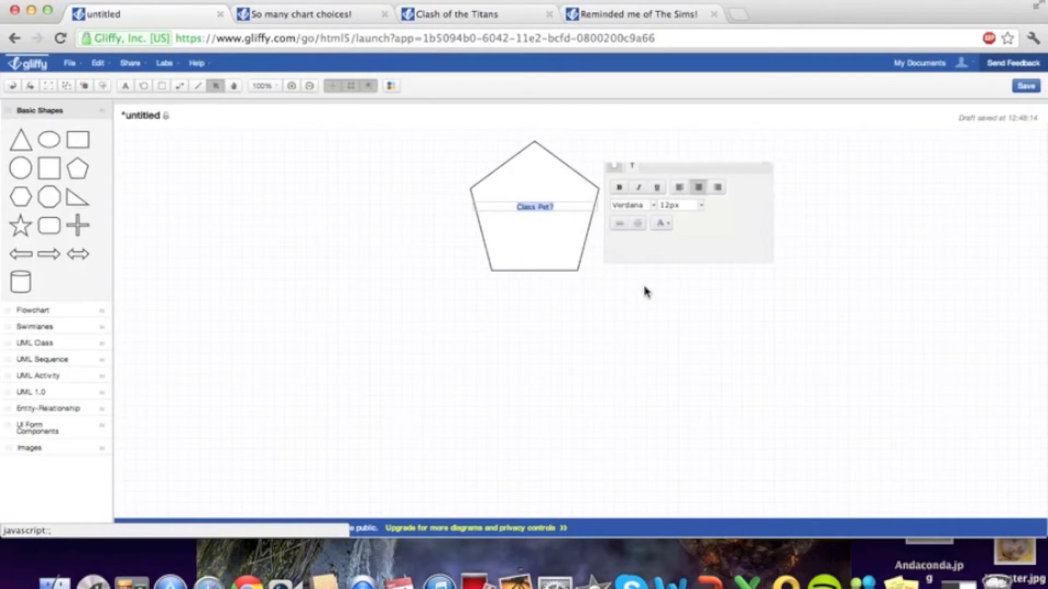
{"action": "left_click", "coordinate": [701, 207]}
{"action": "scroll", "coordinate": [682, 262], "scroll_direction": "down", "scroll_amount": 3}
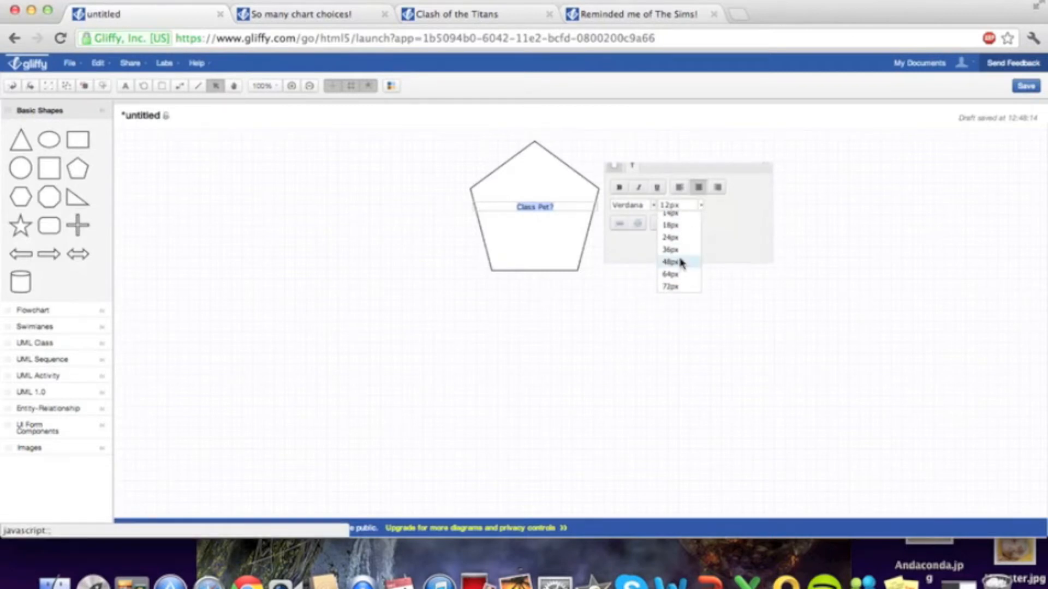
{"action": "left_click", "coordinate": [676, 249]}
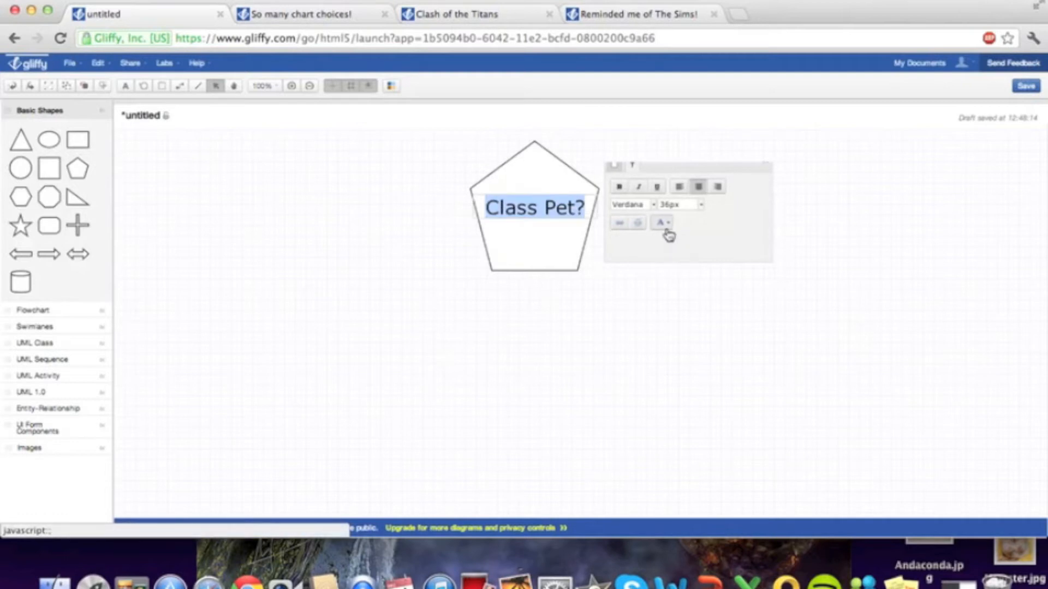
{"action": "left_click", "coordinate": [667, 228]}
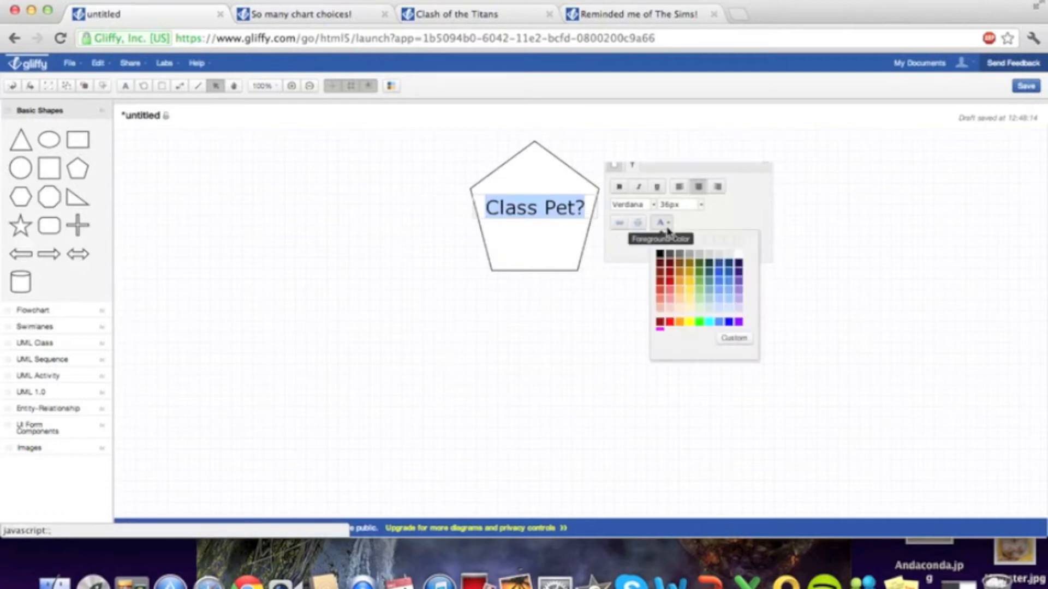
{"action": "left_click", "coordinate": [698, 276]}
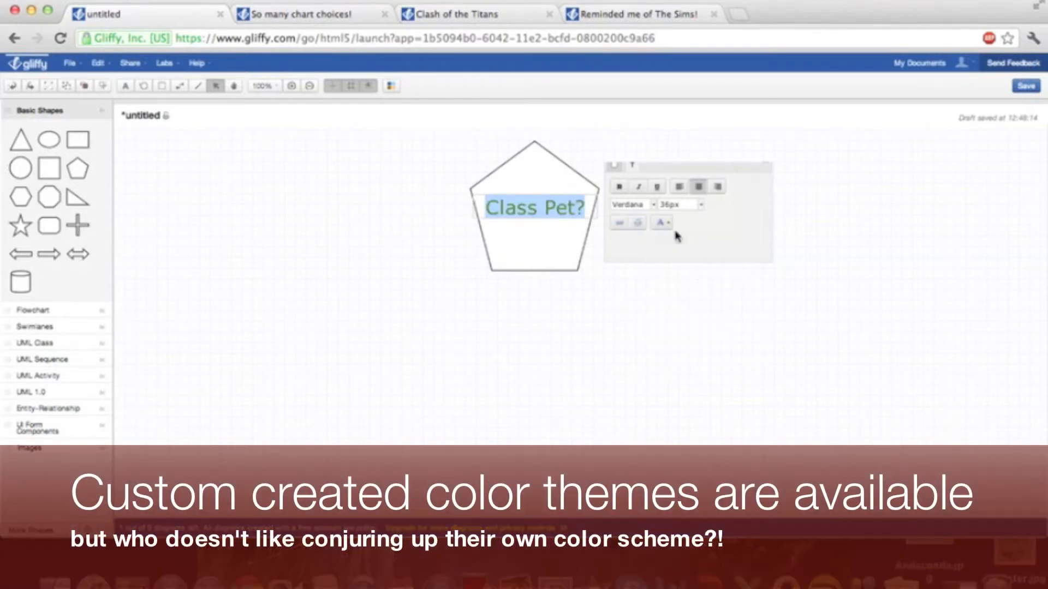
- Fill the pentagon with golden yellow and give it a dark green border 4px thick
{"action": "left_click", "coordinate": [614, 167]}
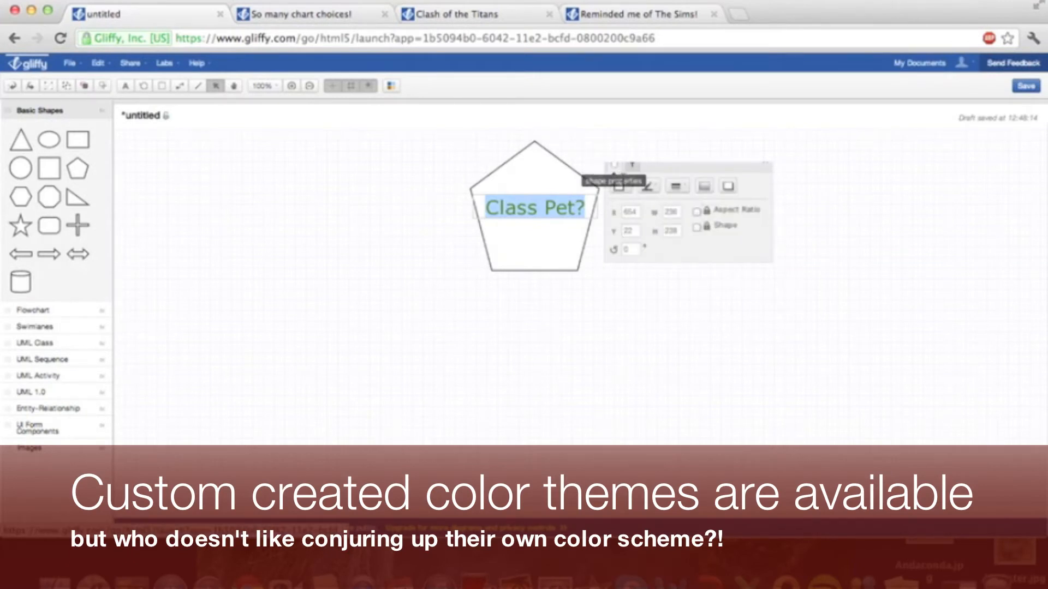
{"action": "left_click", "coordinate": [619, 186]}
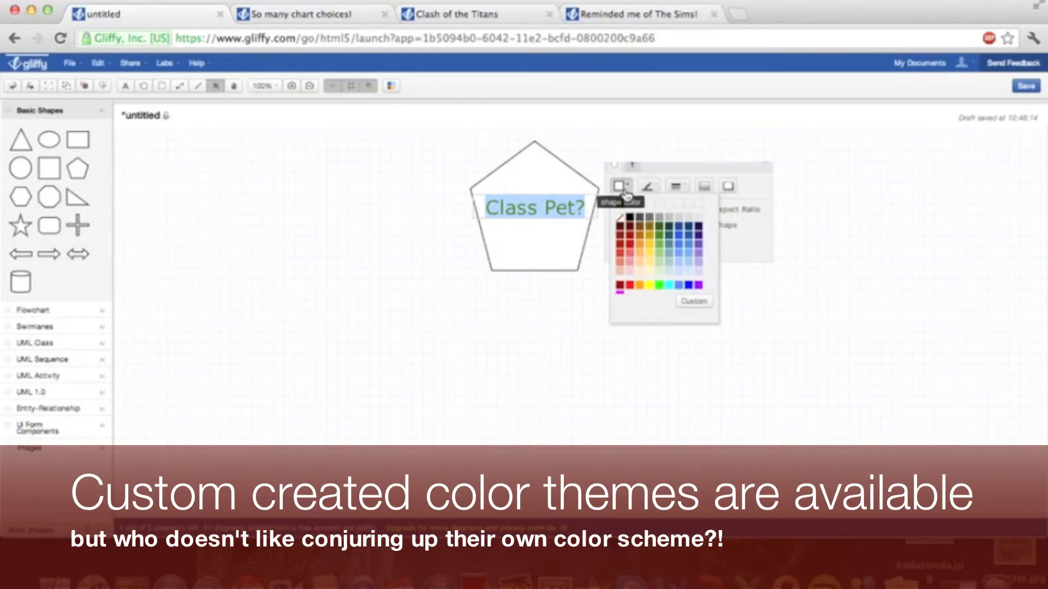
{"action": "left_click", "coordinate": [650, 242]}
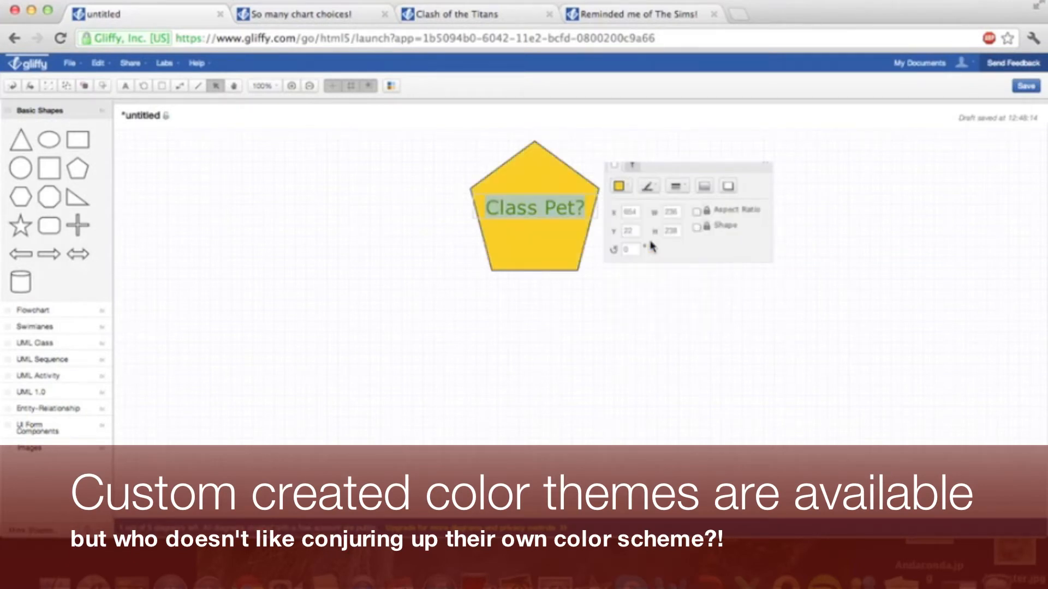
{"action": "left_click", "coordinate": [648, 186]}
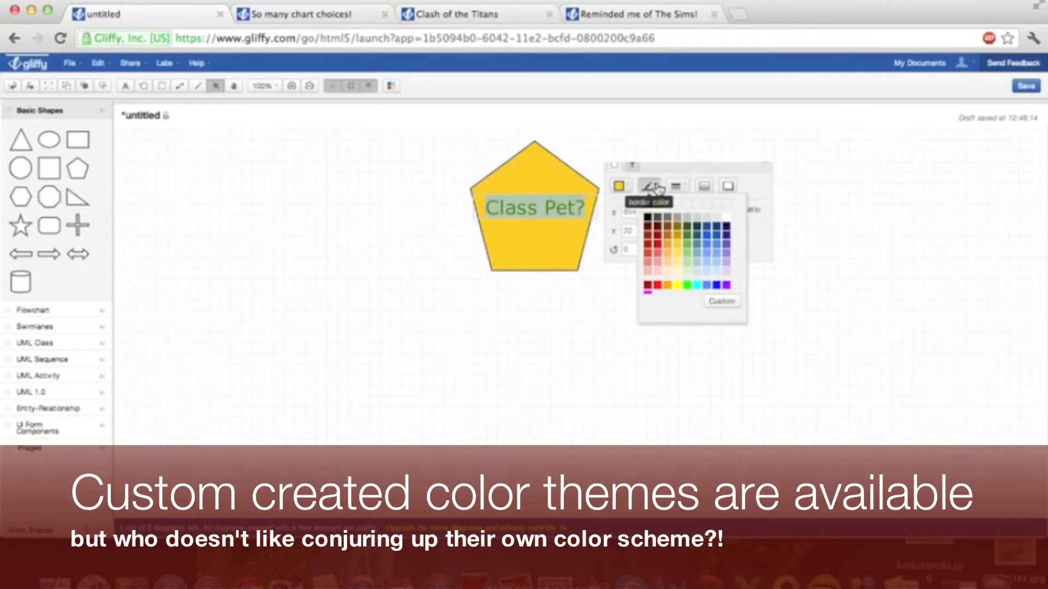
{"action": "left_click", "coordinate": [689, 229]}
{"action": "left_click", "coordinate": [676, 186]}
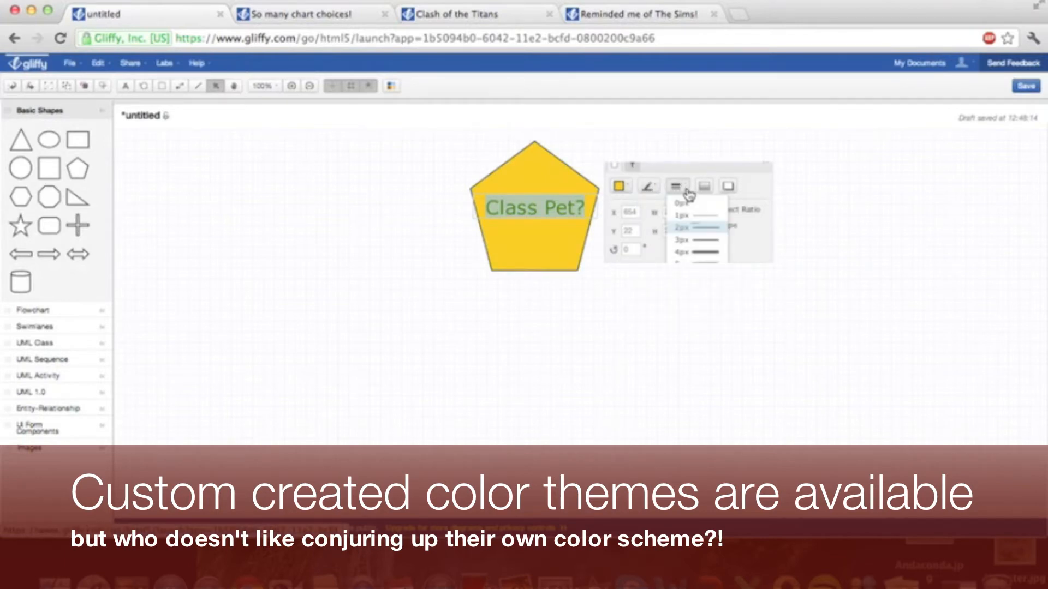
{"action": "left_click", "coordinate": [700, 253]}
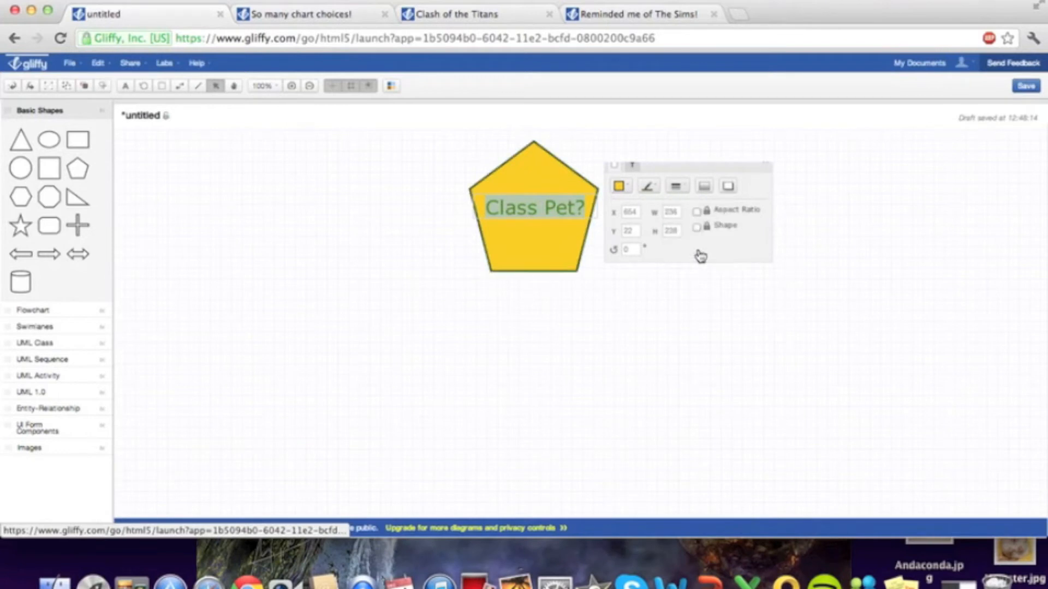
- Try the gradient effect on the pentagon, switch it off again and deselect the shape
{"action": "left_click", "coordinate": [706, 187]}
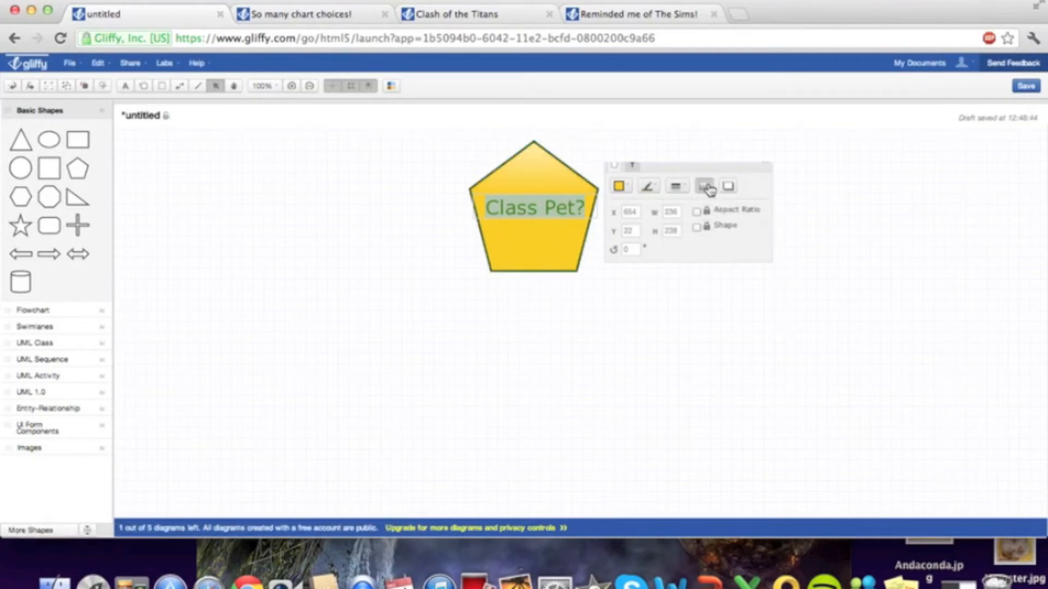
{"action": "left_click", "coordinate": [706, 188]}
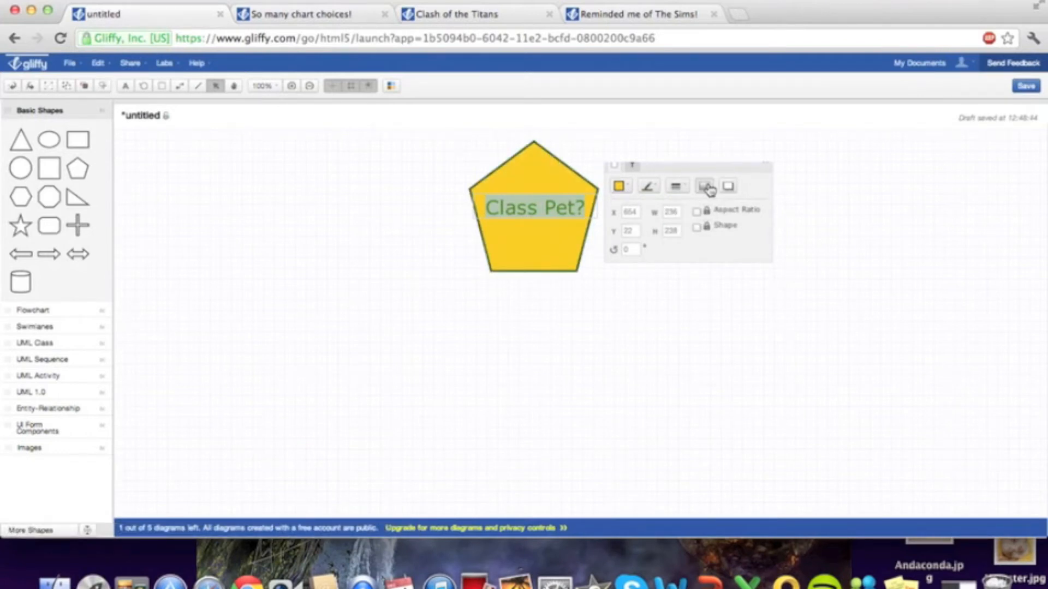
{"action": "left_click", "coordinate": [643, 298]}
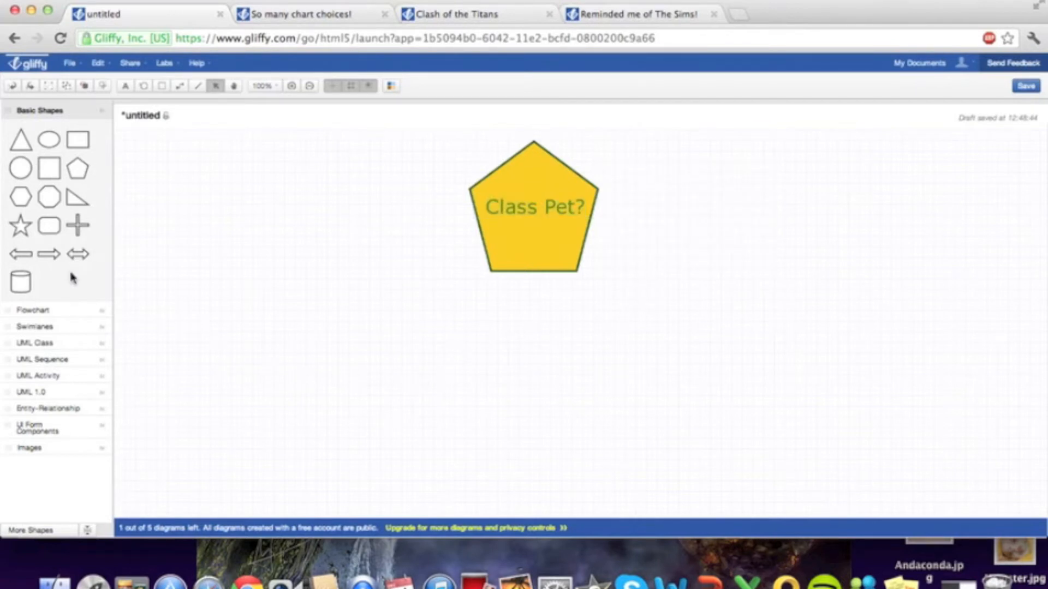
- Place a rounded rectangle to the right of the pentagon and enlarge it into a tall upright box
{"action": "left_click", "coordinate": [57, 227]}
{"action": "left_click_drag", "start_coordinate": [57, 227], "coordinate": [728, 293]}
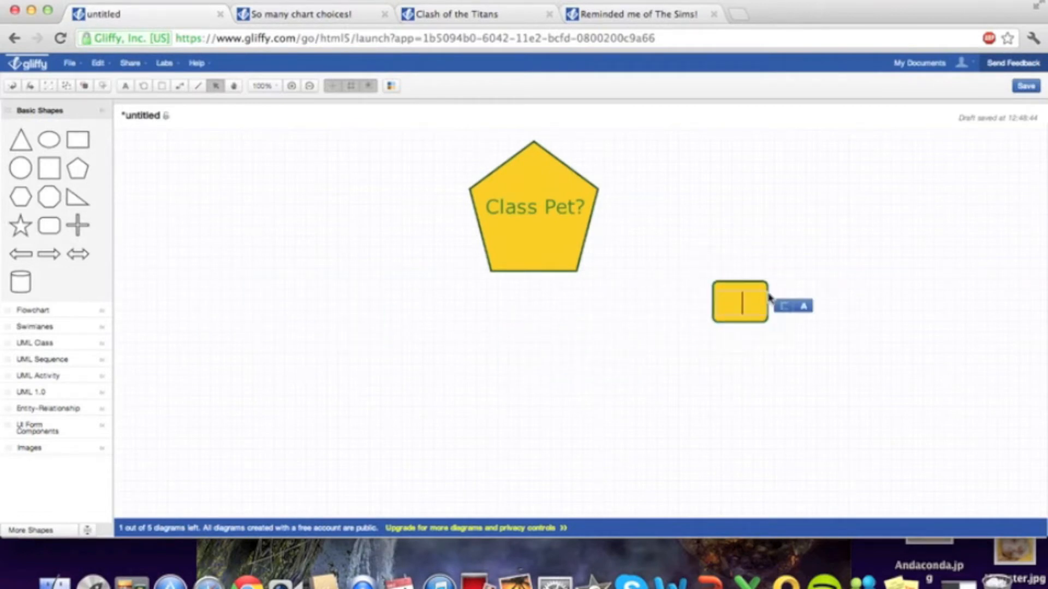
{"action": "left_click", "coordinate": [762, 291]}
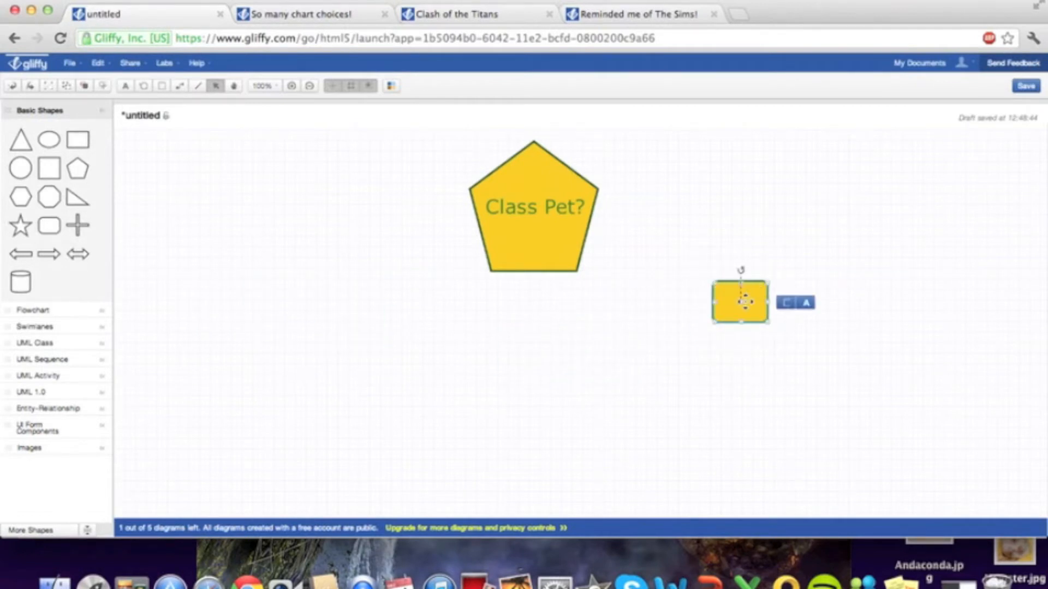
{"action": "left_click_drag", "start_coordinate": [715, 282], "coordinate": [715, 282]}
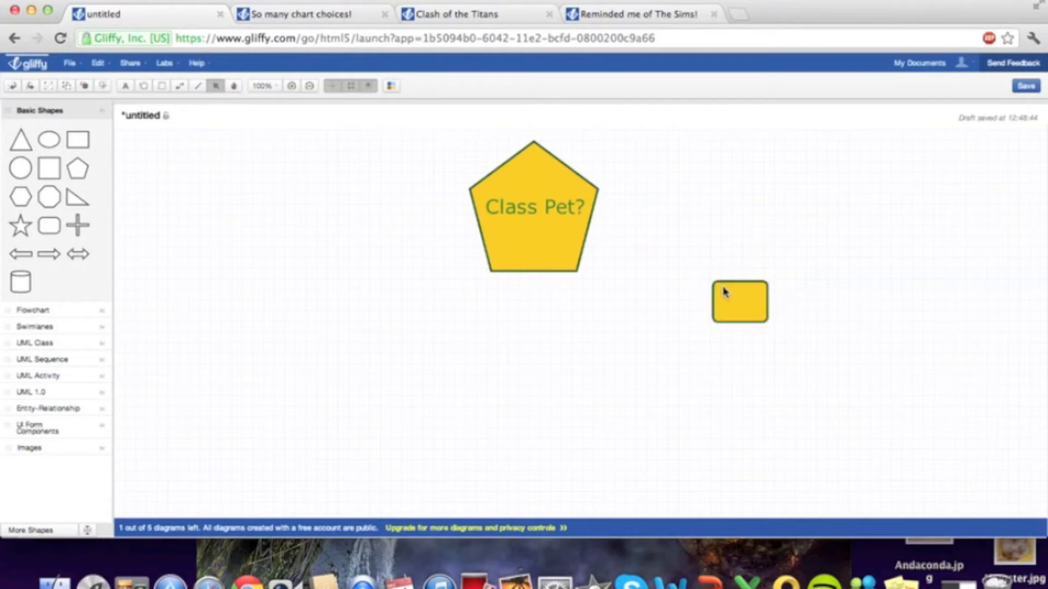
{"action": "left_click", "coordinate": [724, 292]}
{"action": "left_click_drag", "start_coordinate": [727, 296], "coordinate": [681, 206]}
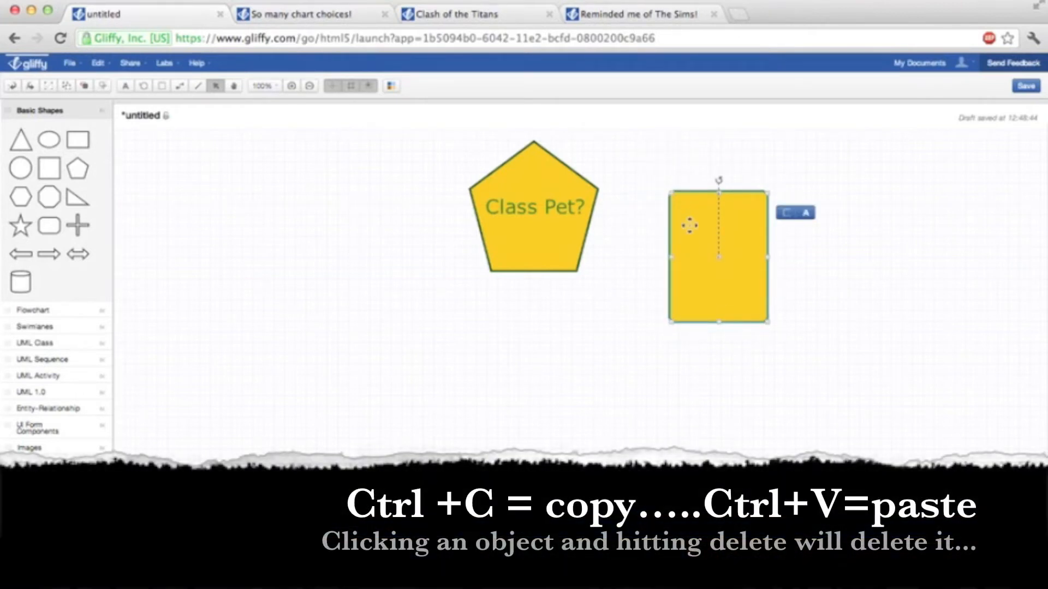
- Duplicate the rounded rectangle and arrange the two boxes level with each other, below and on either side of the pentagon
{"action": "left_click", "coordinate": [322, 257]}
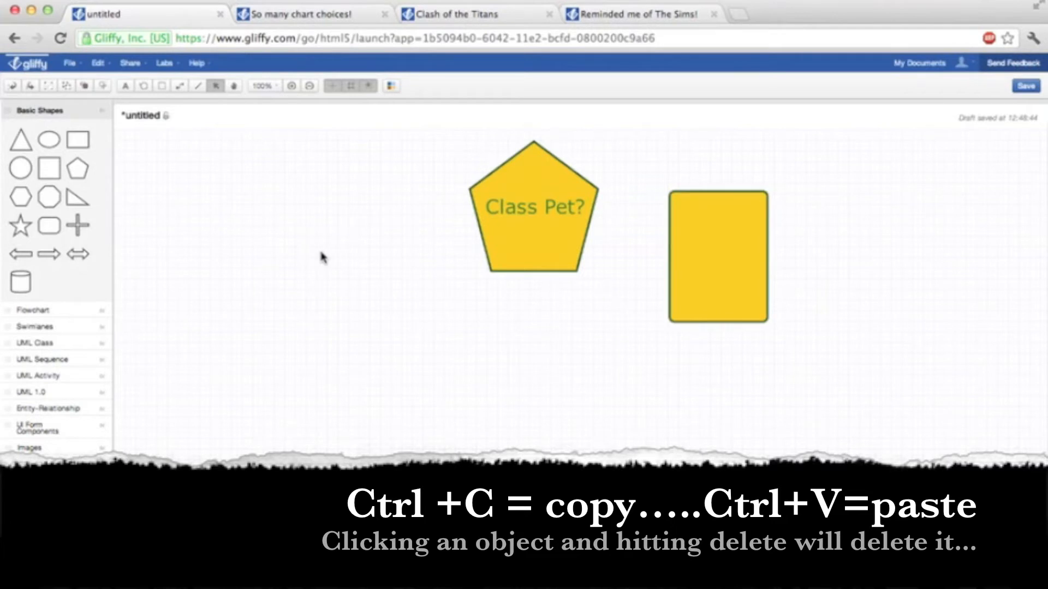
{"action": "key", "text": "ctrl+v"}
{"action": "left_click_drag", "start_coordinate": [729, 254], "coordinate": [774, 325]}
{"action": "left_click_drag", "start_coordinate": [347, 259], "coordinate": [367, 323]}
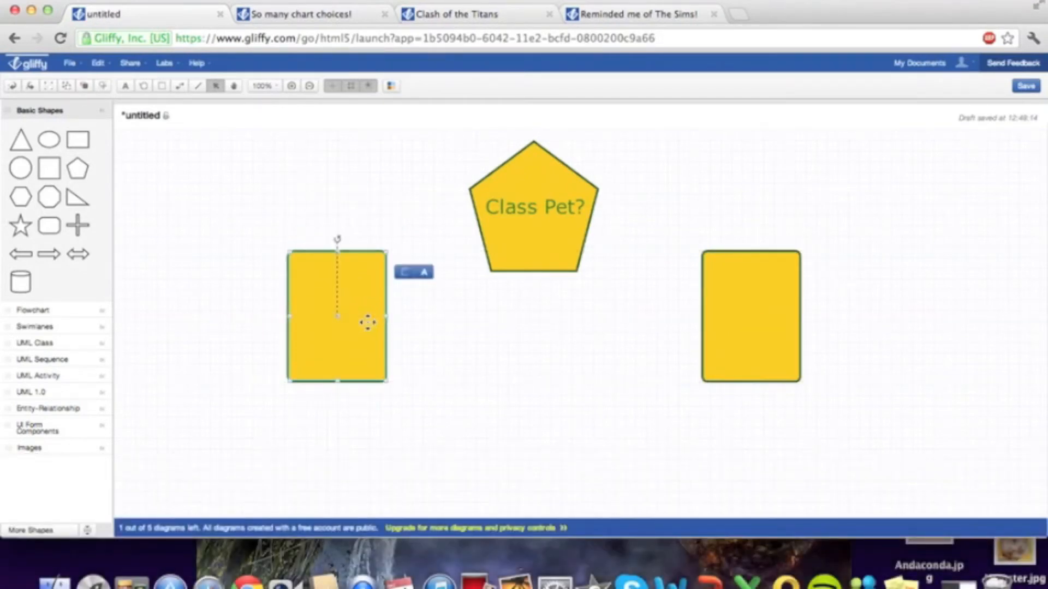
{"action": "left_click_drag", "start_coordinate": [724, 321], "coordinate": [692, 325]}
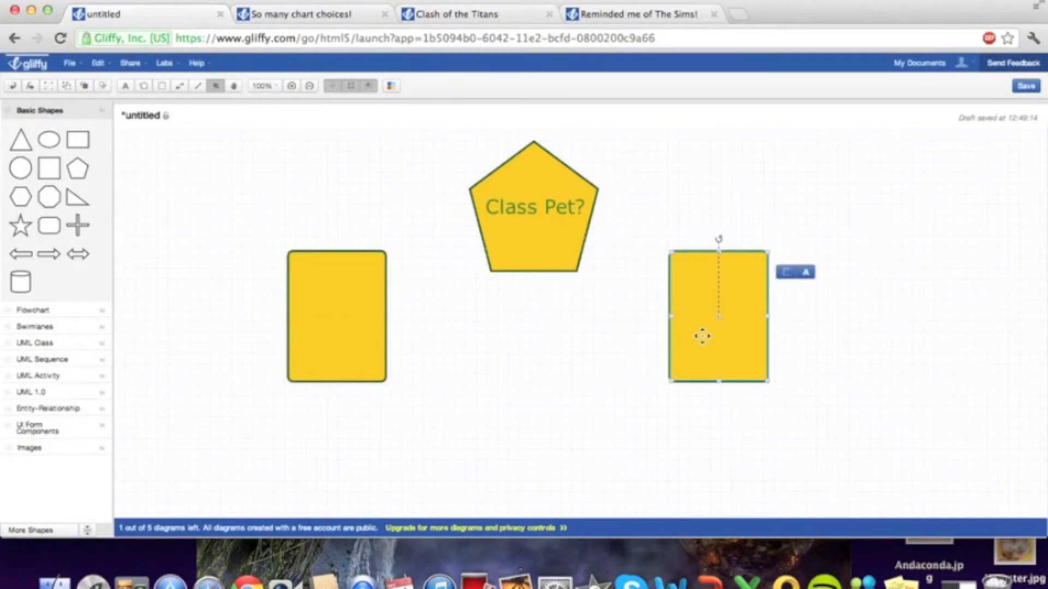
- Label the box on the pentagon's left "Andaconda" in 24px text and the box on its right "Hamster"
{"action": "double_click", "coordinate": [342, 321]}
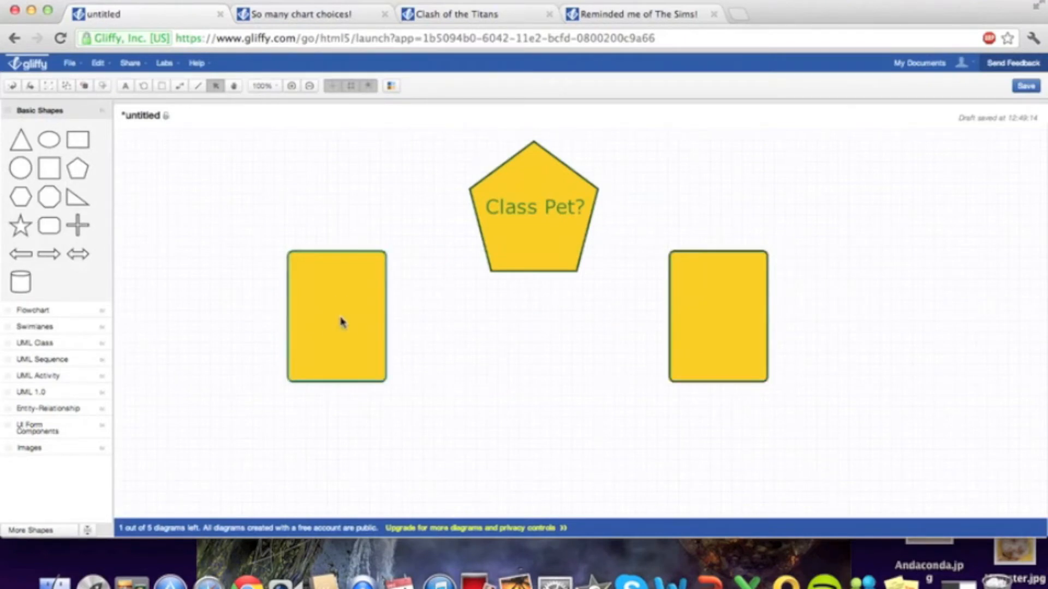
{"action": "type", "text": "Andaconda"}
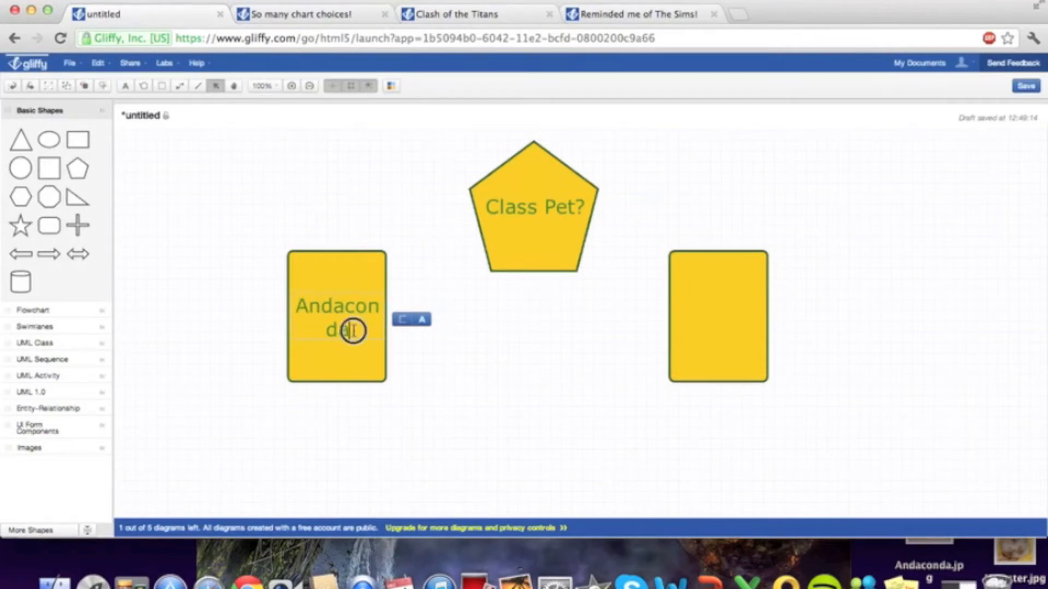
{"action": "left_click_drag", "start_coordinate": [355, 327], "coordinate": [294, 304]}
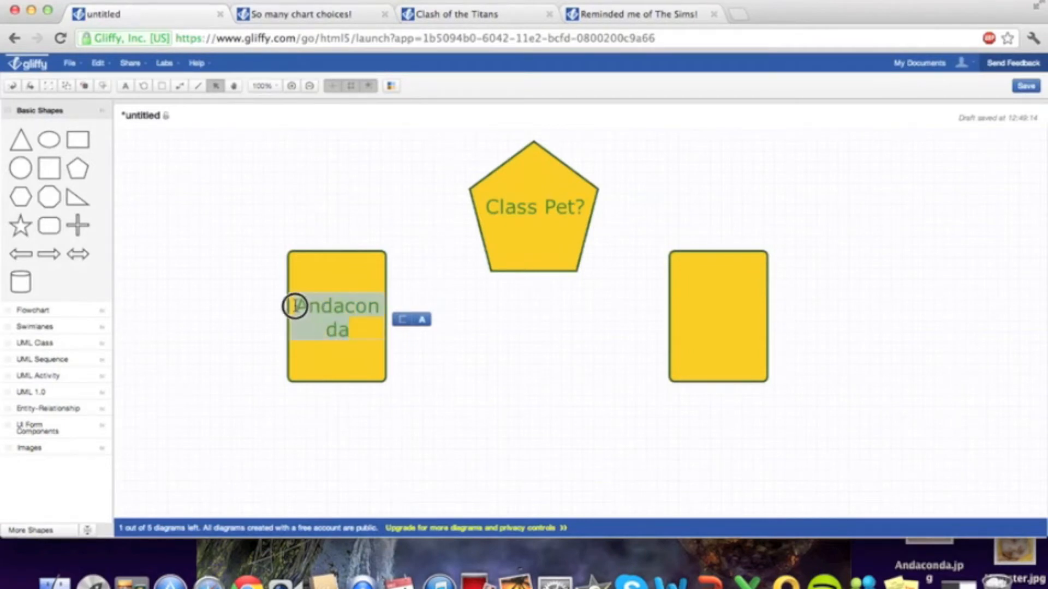
{"action": "left_click", "coordinate": [422, 322]}
{"action": "left_click", "coordinate": [490, 327]}
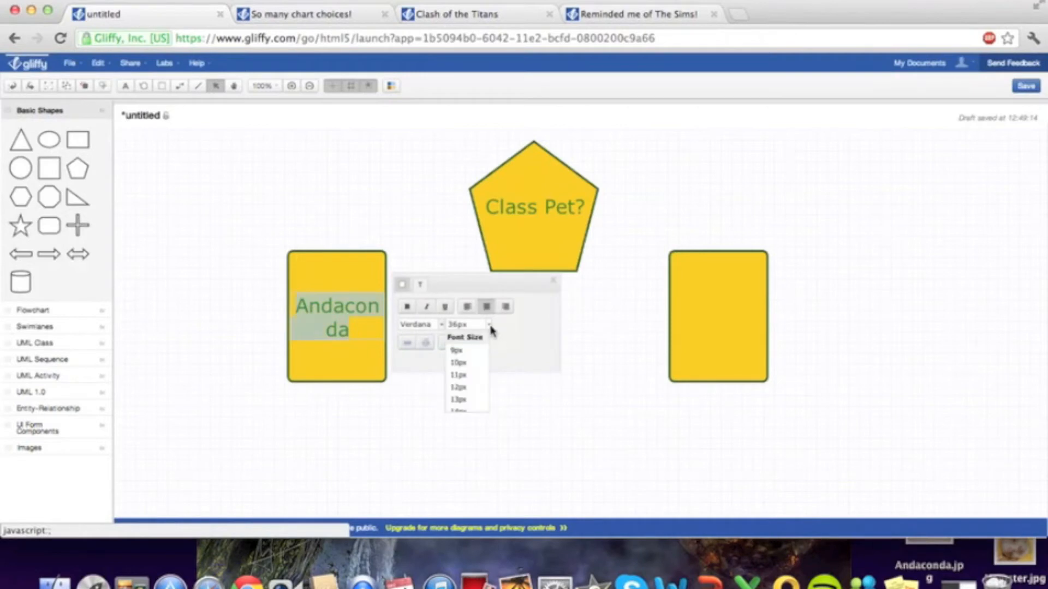
{"action": "scroll", "coordinate": [475, 406], "scroll_direction": "down", "scroll_amount": 3}
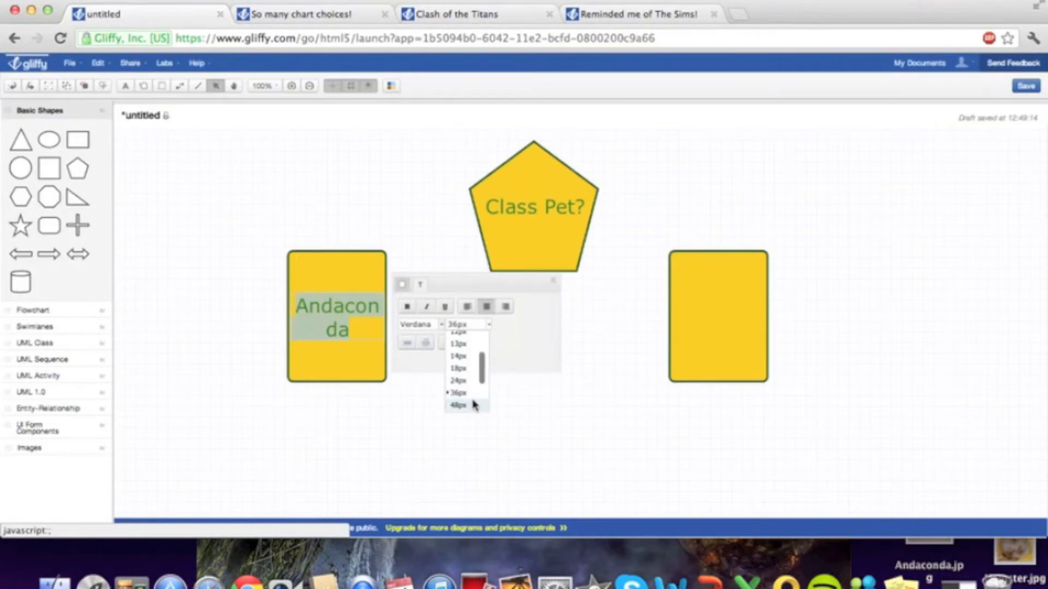
{"action": "left_click", "coordinate": [464, 382]}
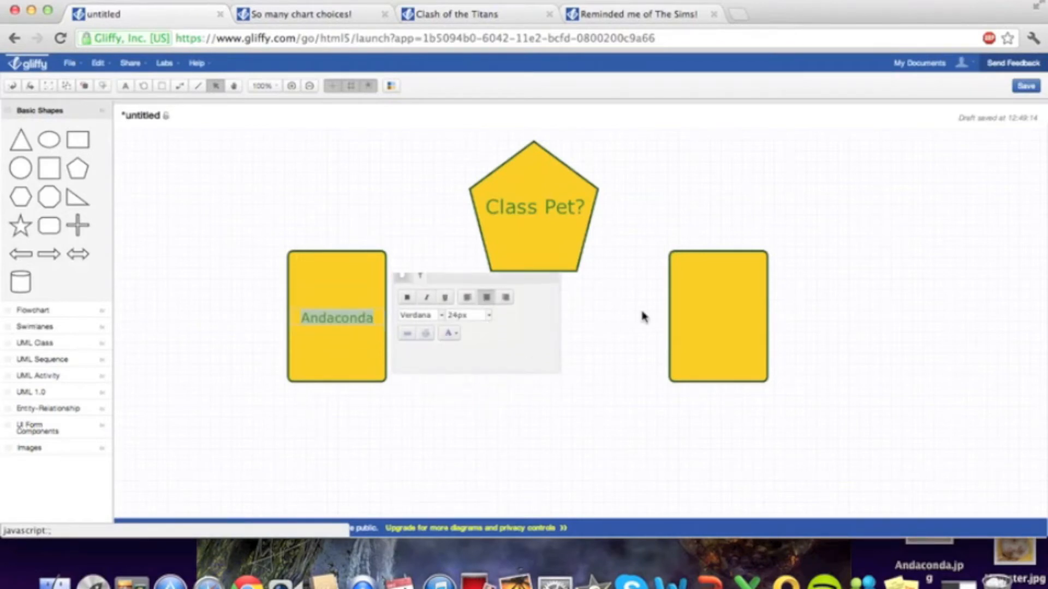
{"action": "double_click", "coordinate": [696, 316]}
{"action": "type", "text": "Hamster"}
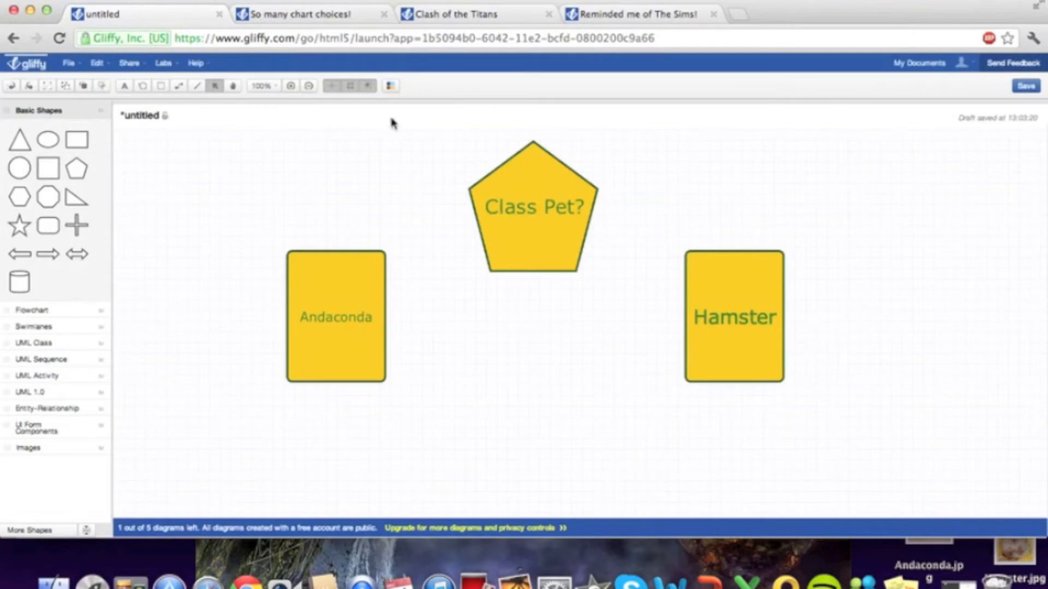
- Draw connectors from the pentagon's left corner to the top of the Andaconda box and from its right corner to the Hamster box's near side
{"action": "left_click", "coordinate": [273, 87]}
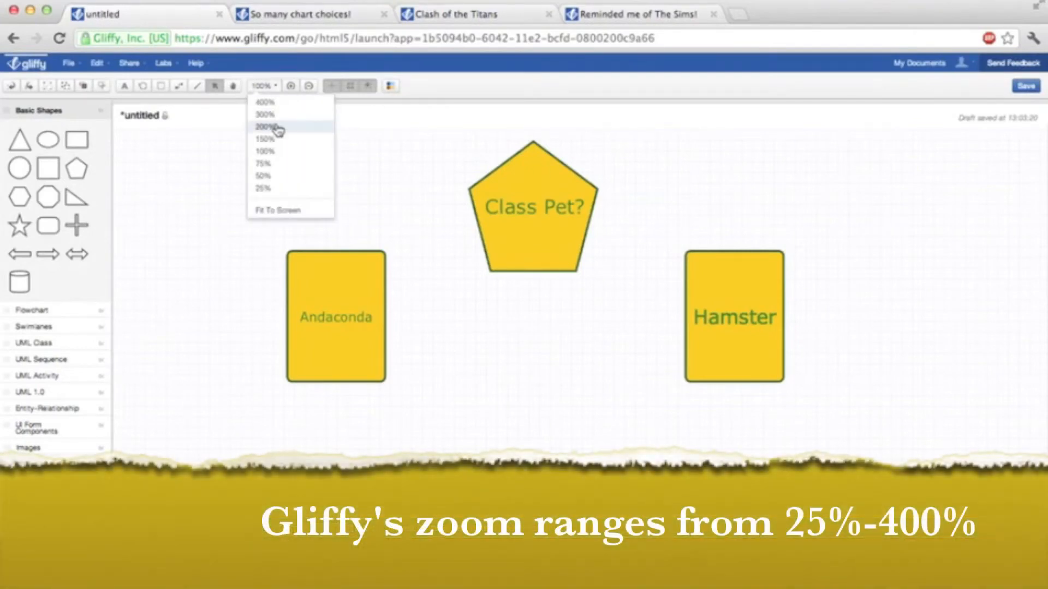
{"action": "left_click", "coordinate": [277, 127]}
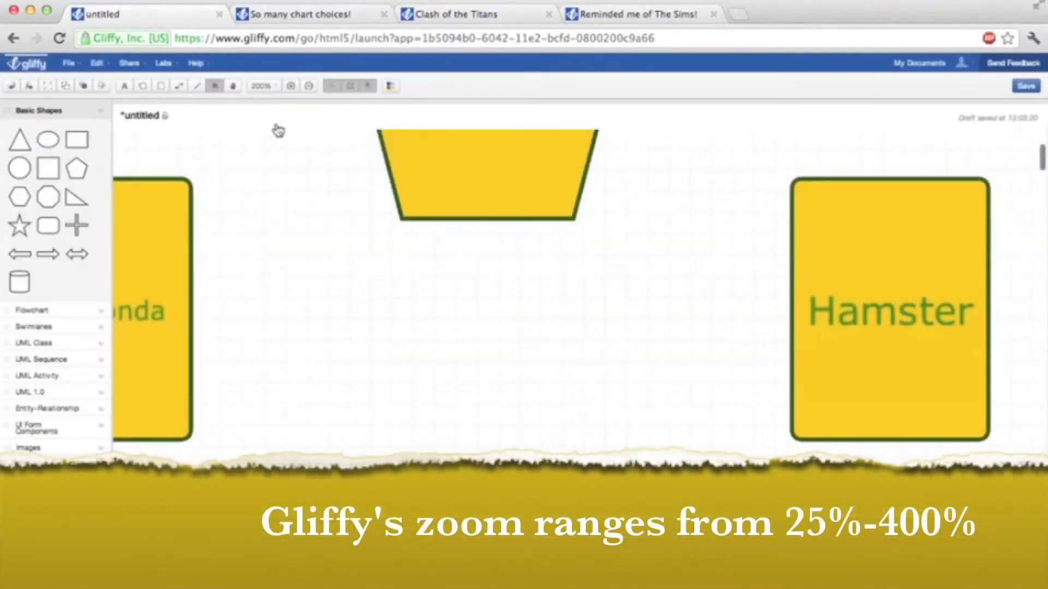
{"action": "left_click", "coordinate": [233, 86]}
{"action": "left_click_drag", "start_coordinate": [261, 158], "coordinate": [369, 292]}
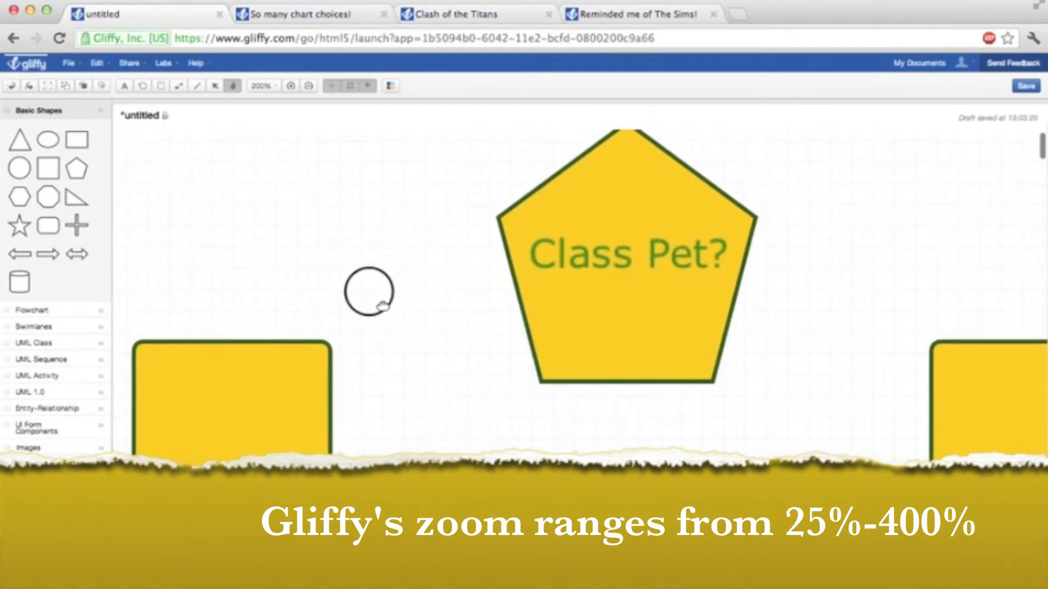
{"action": "left_click", "coordinate": [182, 90]}
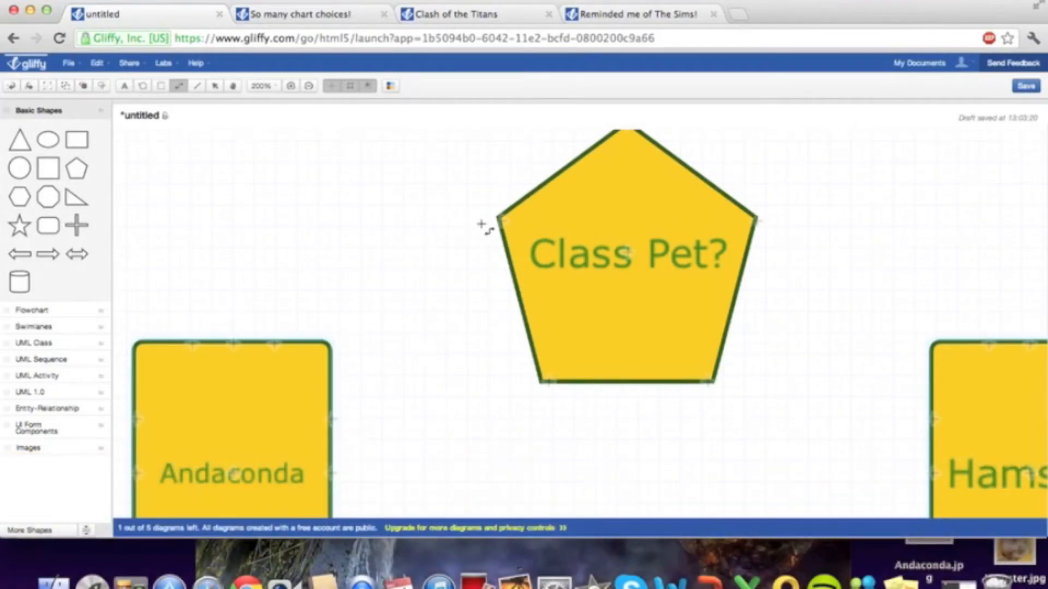
{"action": "left_click_drag", "start_coordinate": [500, 222], "coordinate": [233, 342]}
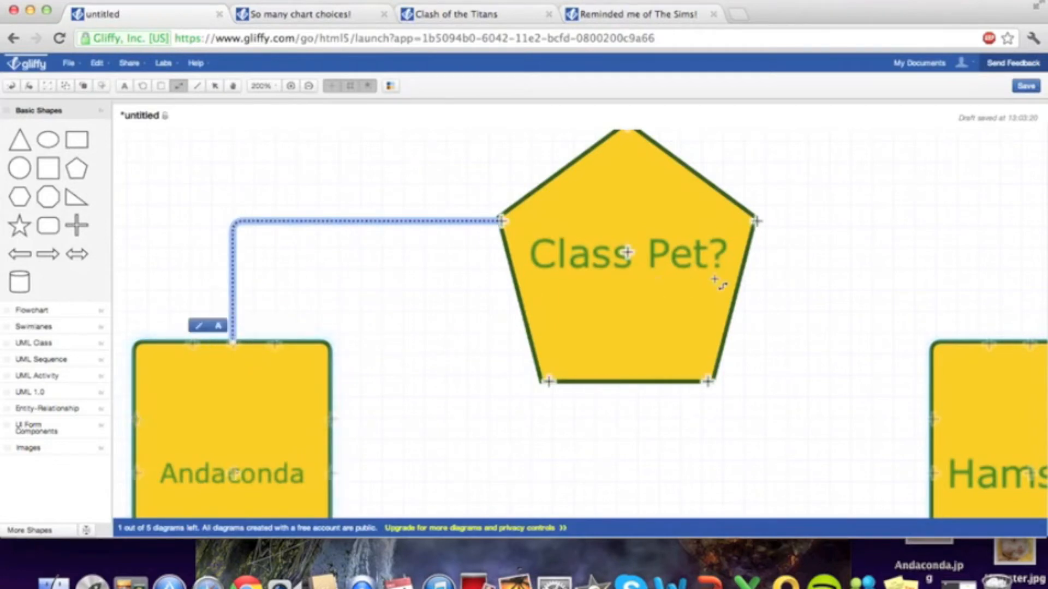
{"action": "left_click_drag", "start_coordinate": [757, 222], "coordinate": [941, 432]}
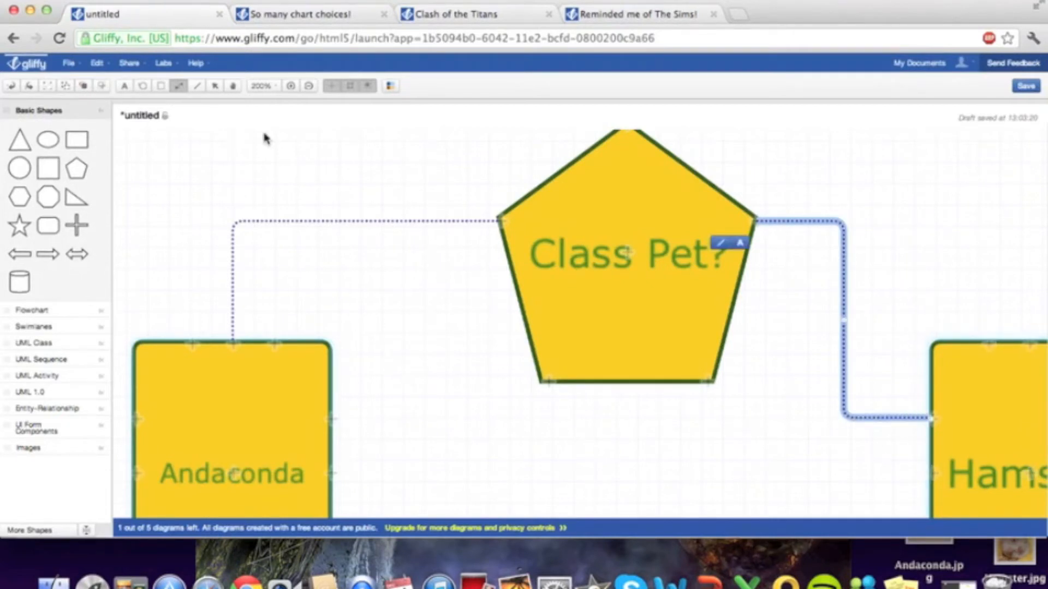
- Change the connector between the pentagon and the Andaconda box to a solid line with a 1px weight
{"action": "left_click", "coordinate": [215, 87]}
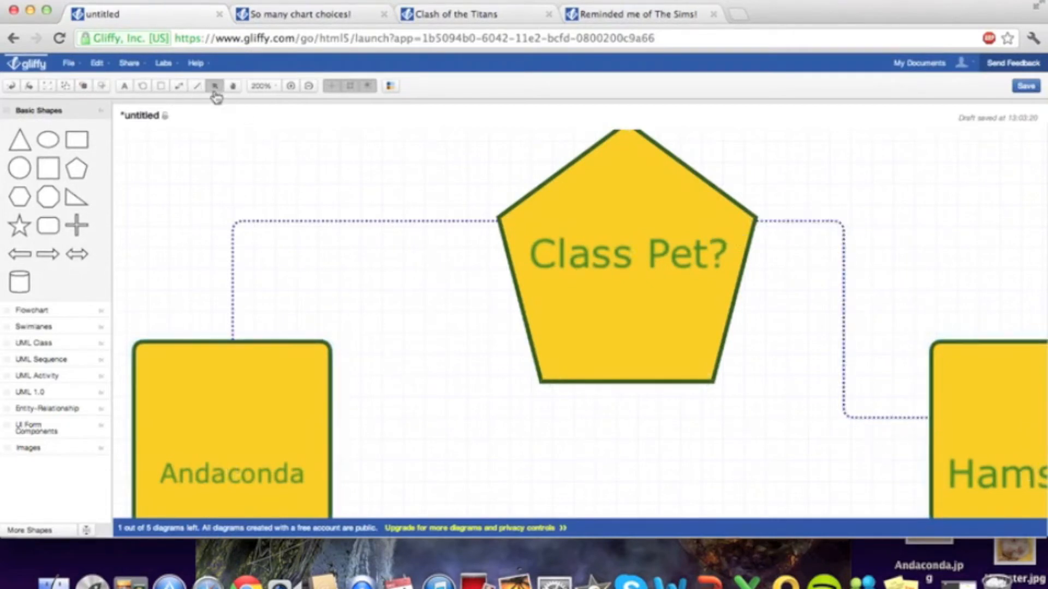
{"action": "left_click", "coordinate": [323, 222]}
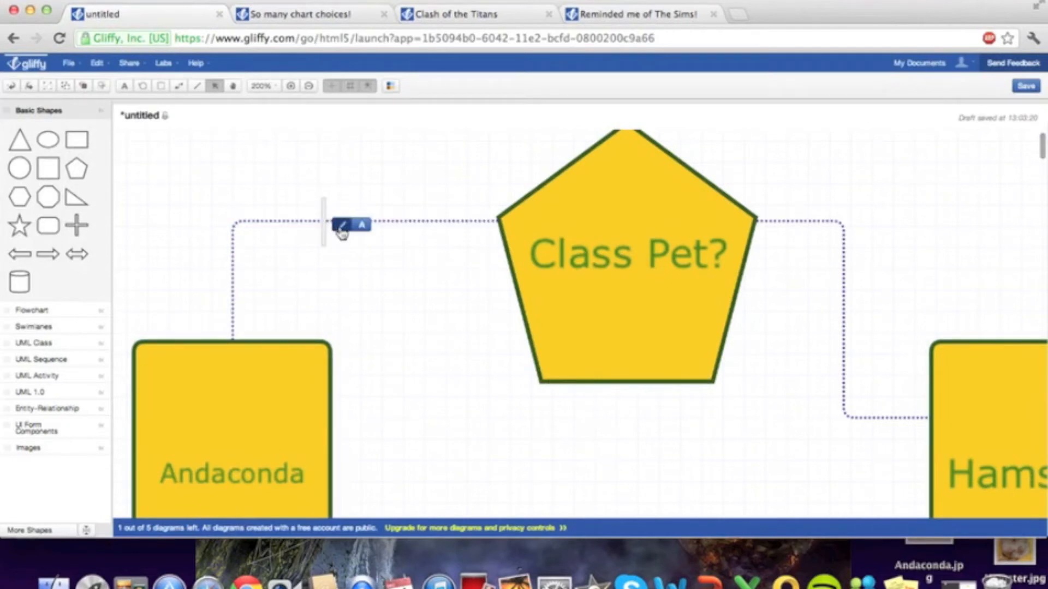
{"action": "left_click", "coordinate": [341, 228]}
{"action": "left_click", "coordinate": [415, 231]}
{"action": "left_click", "coordinate": [415, 253]}
{"action": "left_click", "coordinate": [374, 231]}
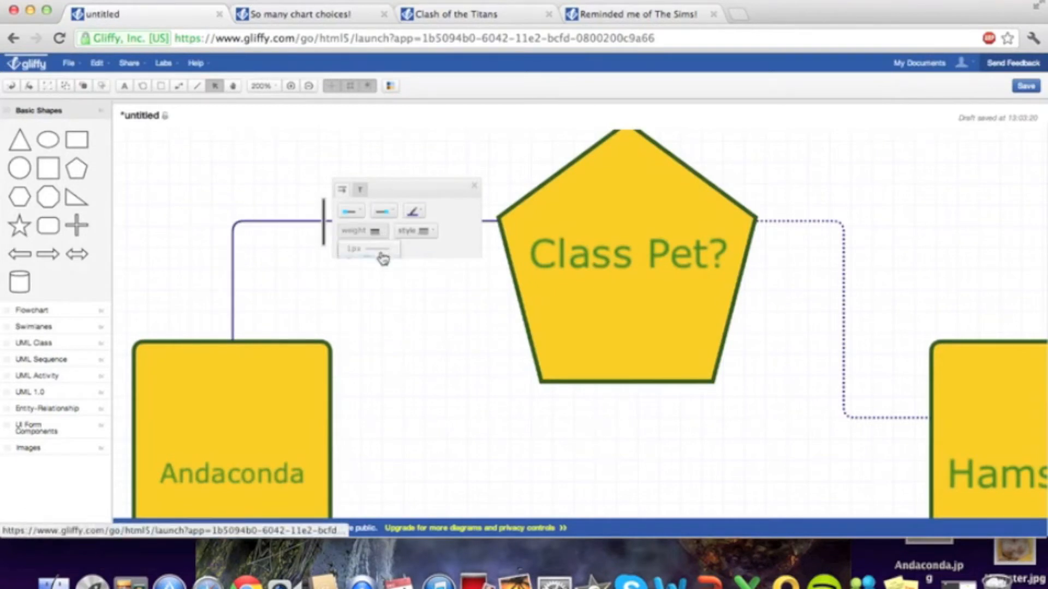
{"action": "left_click", "coordinate": [382, 252]}
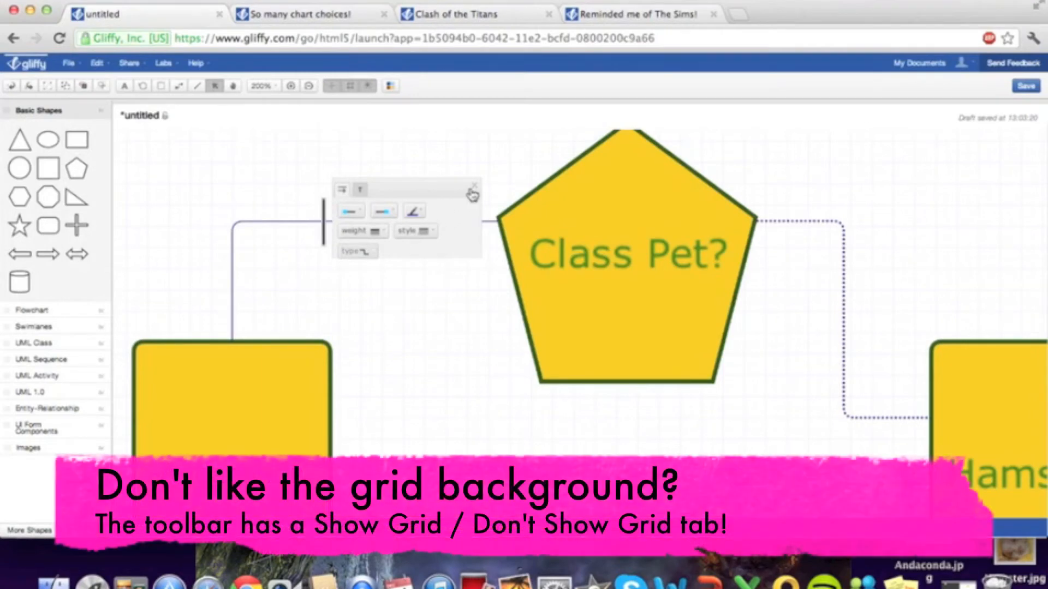
{"action": "left_click", "coordinate": [474, 188]}
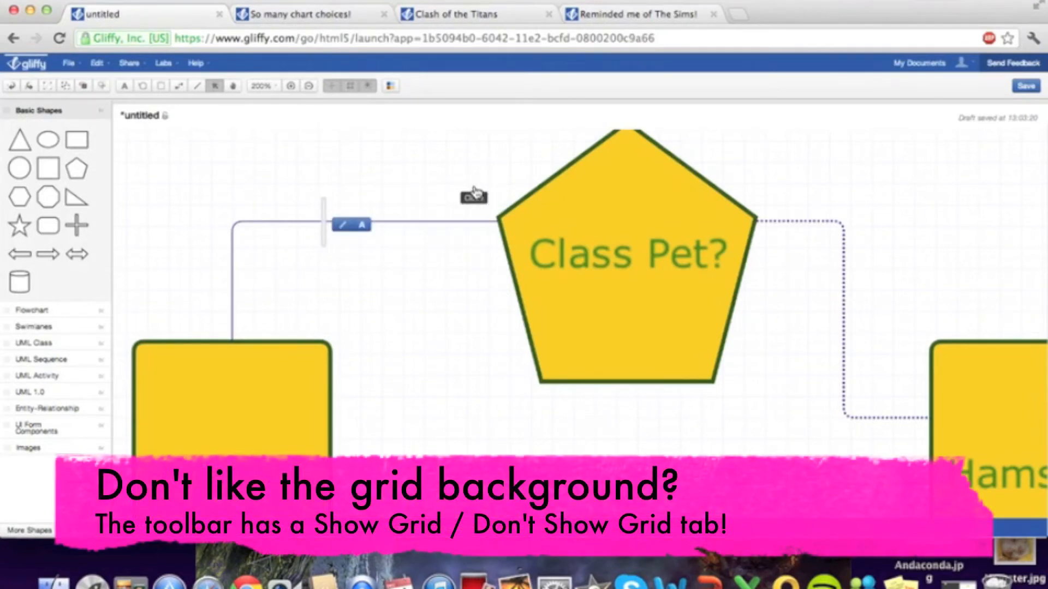
{"action": "left_click", "coordinate": [273, 87]}
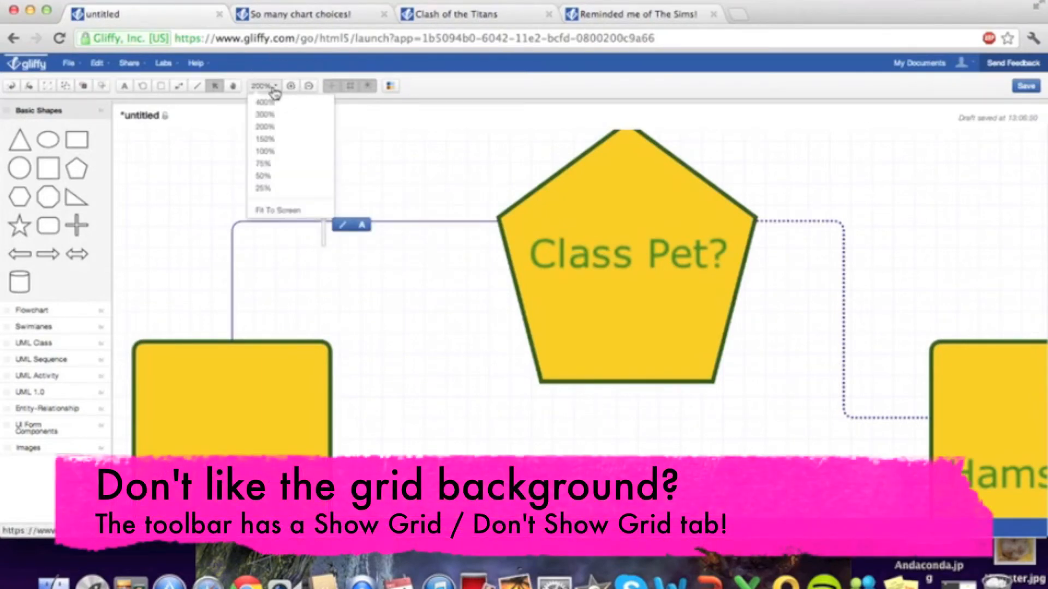
{"action": "left_click", "coordinate": [267, 151]}
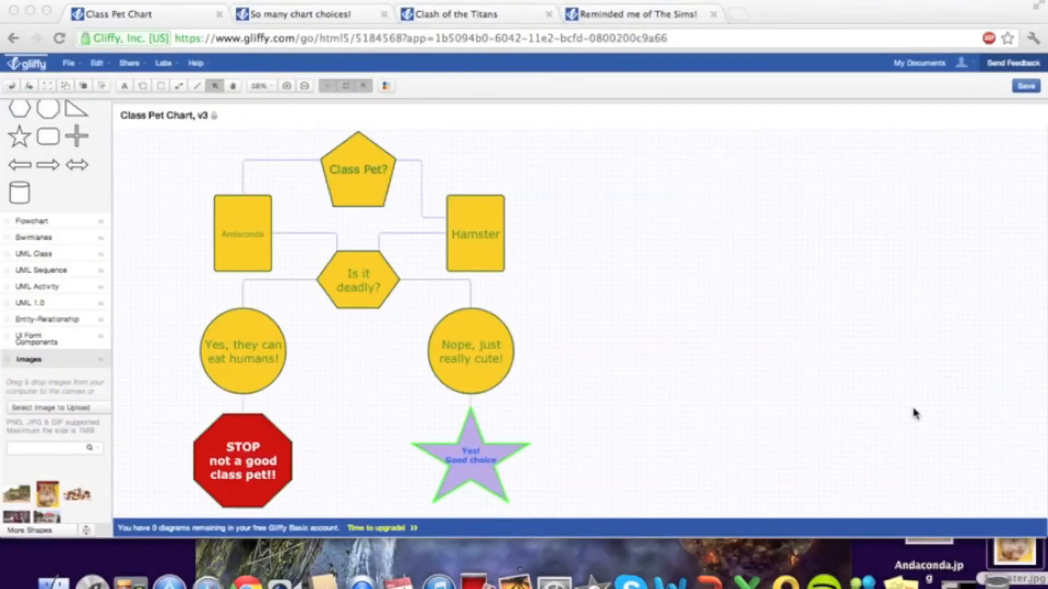
- Add the Hamster.jpg picture from the desktop to the Class Pet Chart, shrink it and place it beside the star
{"action": "left_click_drag", "start_coordinate": [1010, 554], "coordinate": [662, 232]}
{"action": "left_click", "coordinate": [694, 262]}
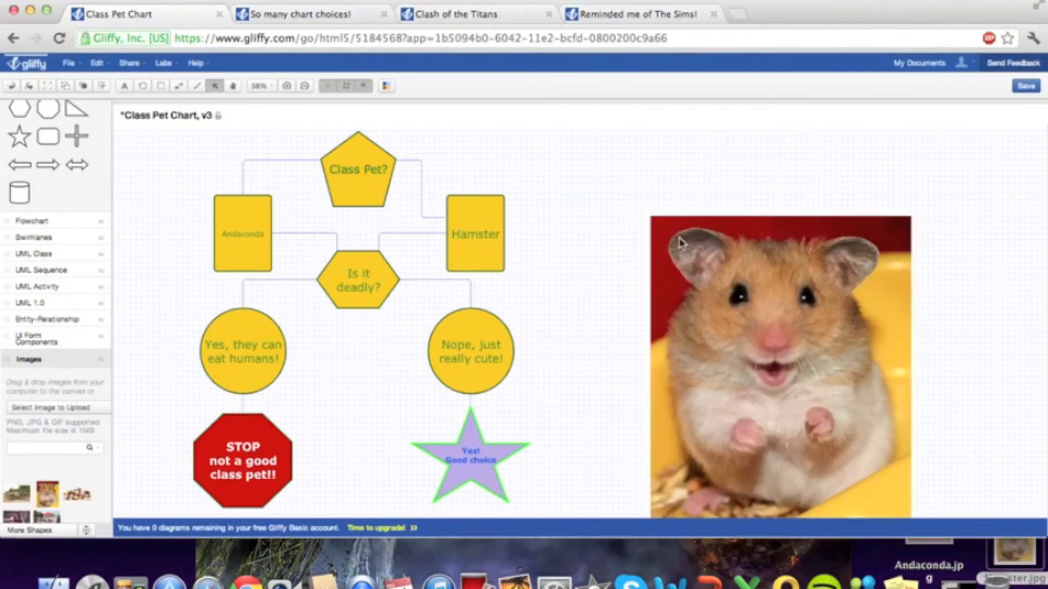
{"action": "left_click", "coordinate": [738, 293]}
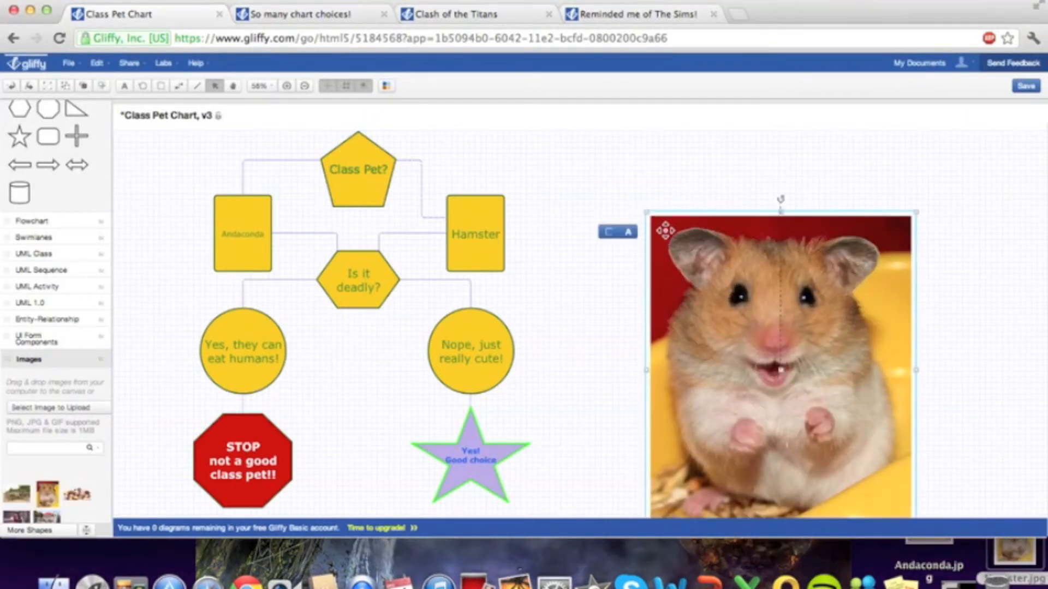
{"action": "left_click_drag", "start_coordinate": [659, 225], "coordinate": [793, 380]}
{"action": "left_click_drag", "start_coordinate": [821, 431], "coordinate": [717, 395]}
{"action": "left_click_drag", "start_coordinate": [611, 409], "coordinate": [562, 426]}
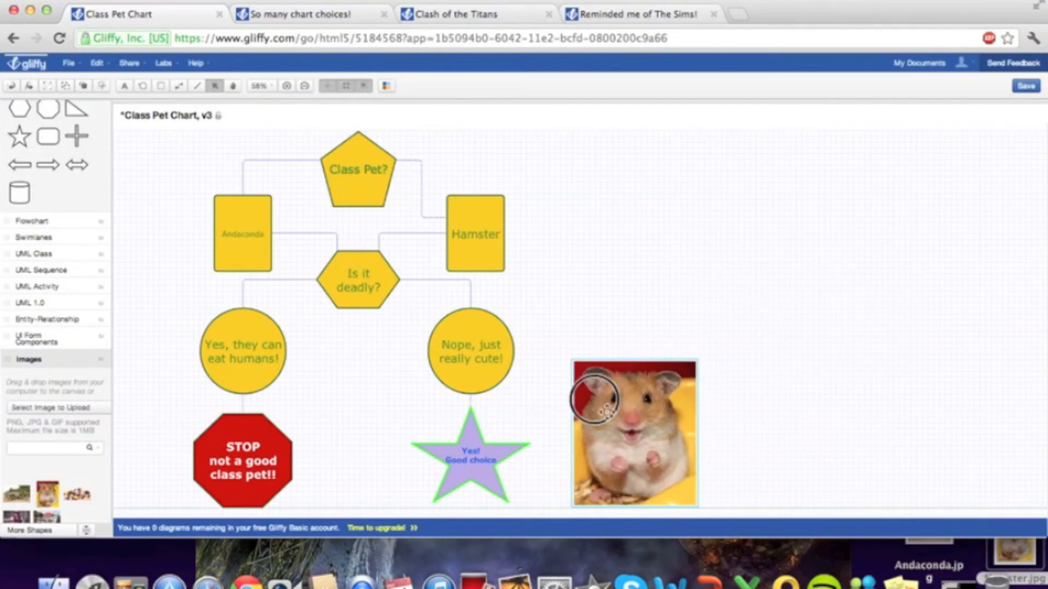
- Upload Andaconda.jpg from the Desktop folder, add the picture to the canvas, and shrink and position it directly above the hamster picture
{"action": "left_click", "coordinate": [99, 410]}
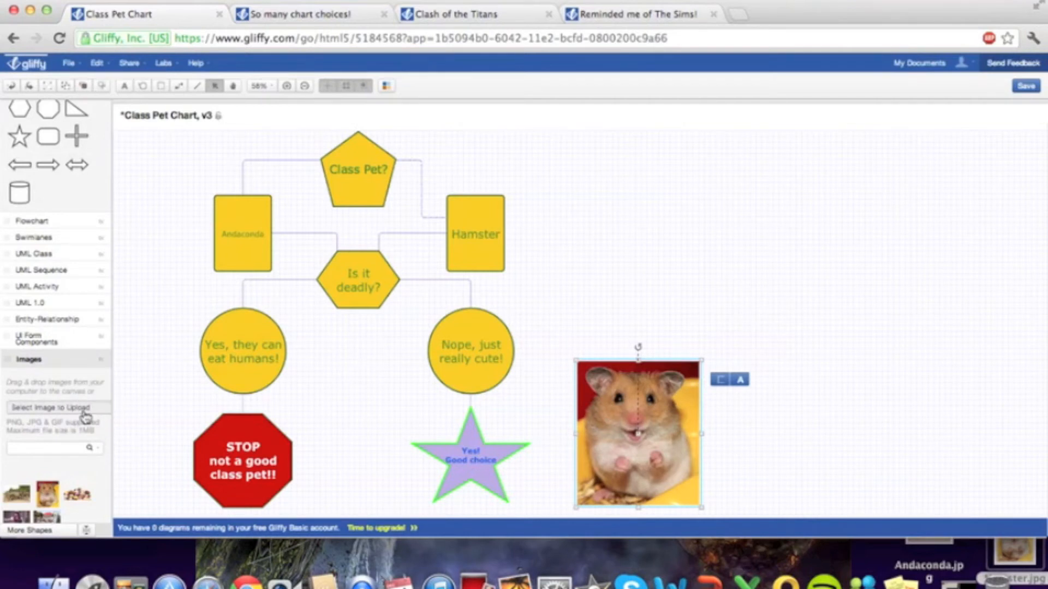
{"action": "left_click", "coordinate": [86, 418]}
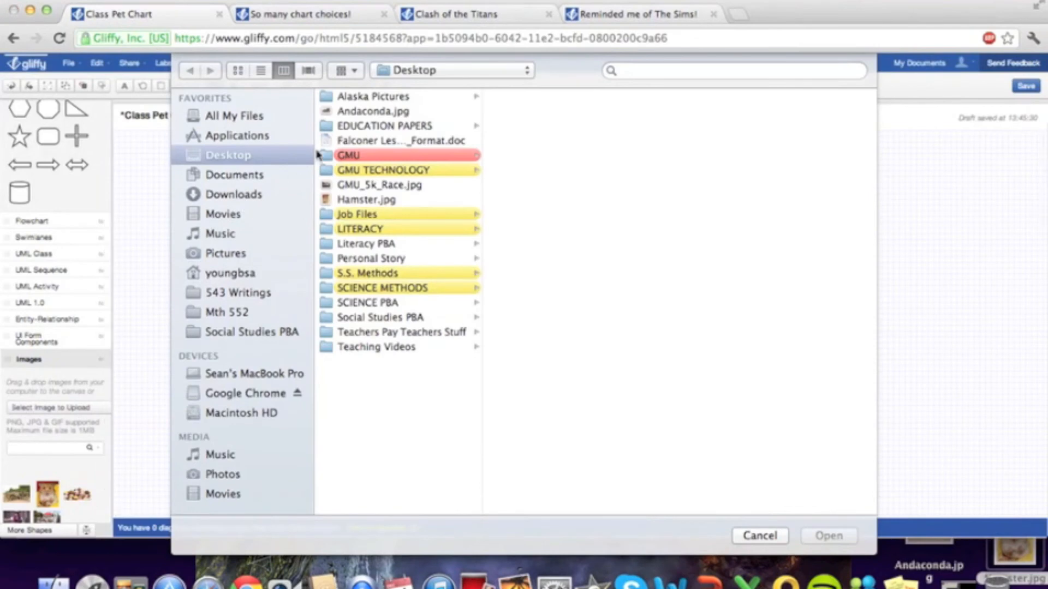
{"action": "left_click", "coordinate": [352, 112]}
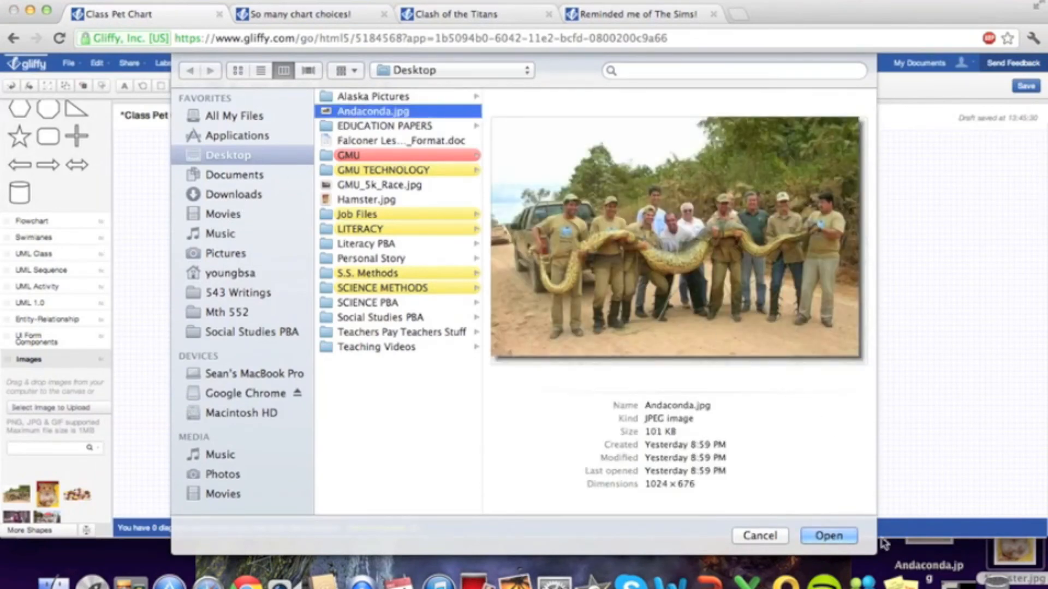
{"action": "left_click", "coordinate": [844, 540]}
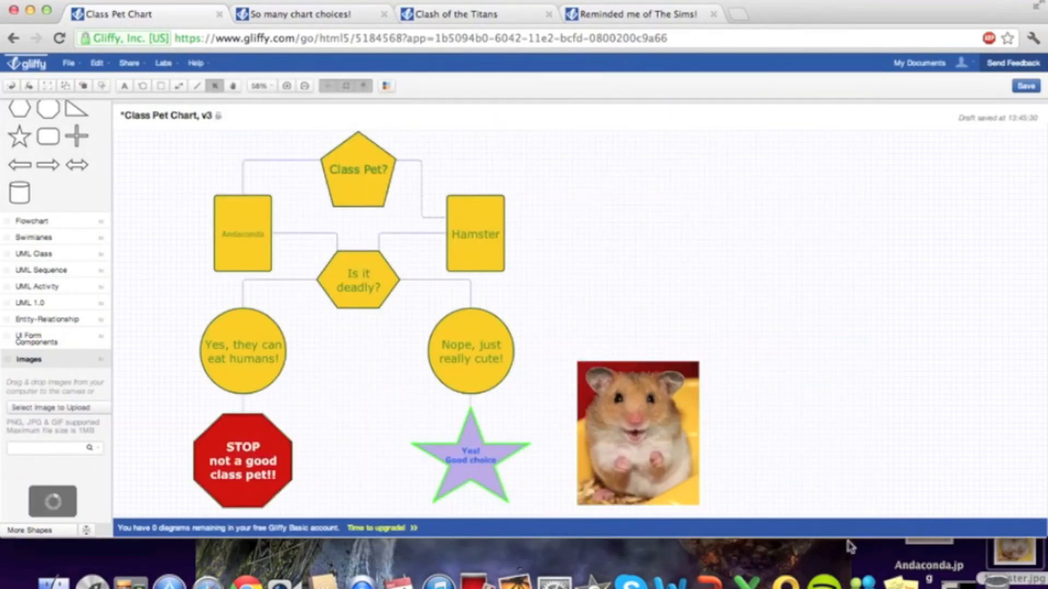
{"action": "left_click_drag", "start_coordinate": [15, 500], "coordinate": [557, 149]}
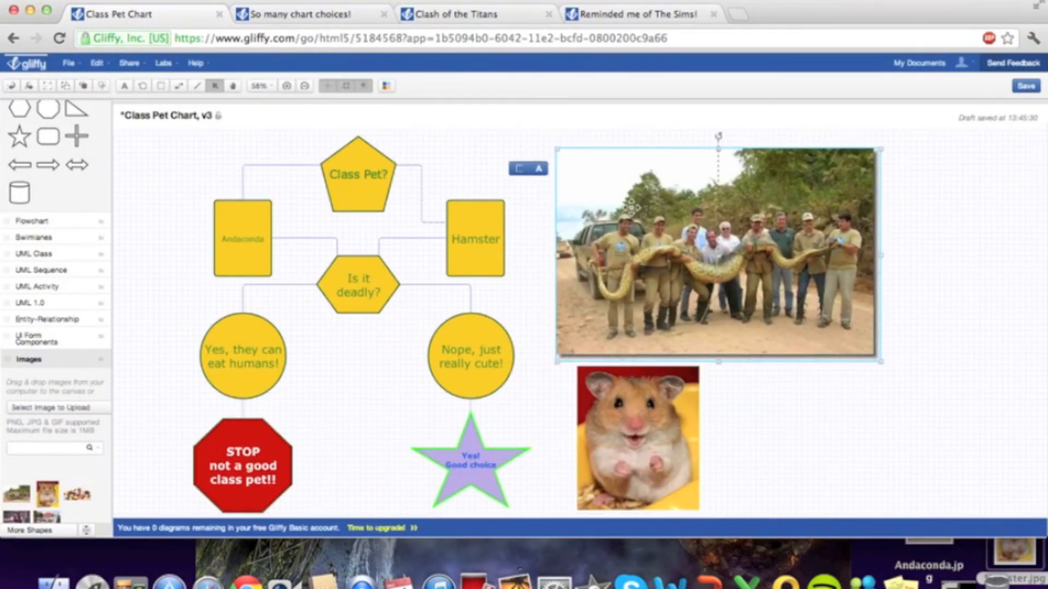
{"action": "left_click", "coordinate": [559, 151]}
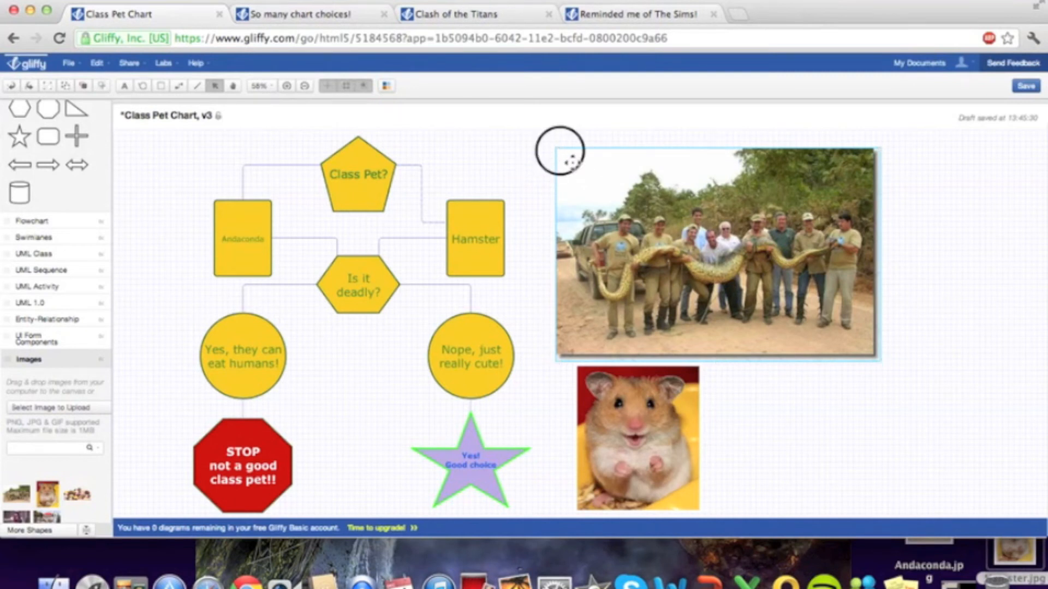
{"action": "left_click_drag", "start_coordinate": [568, 161], "coordinate": [606, 254]}
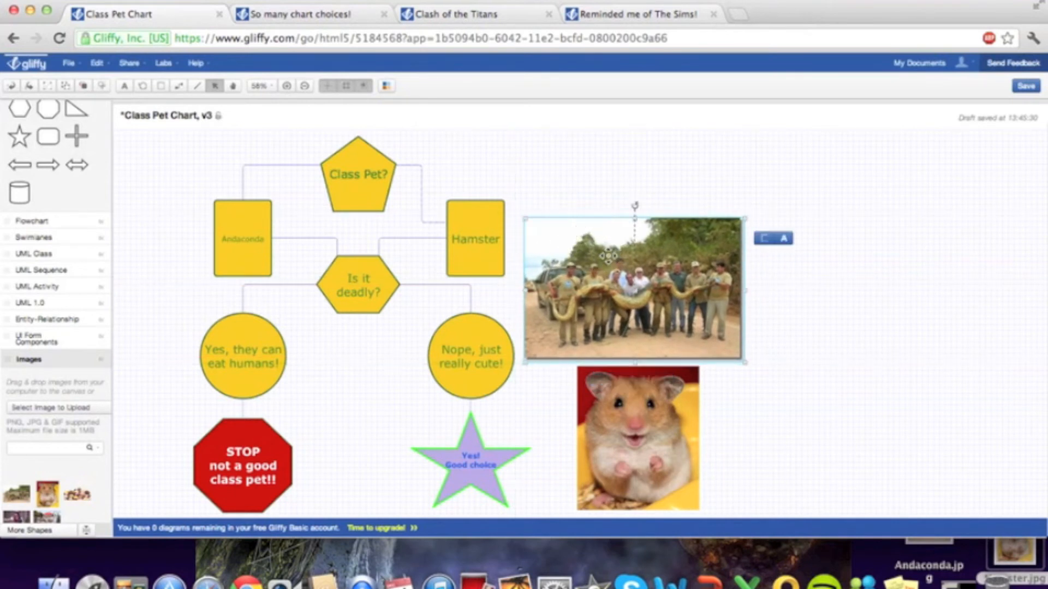
- Add a text title above the pictures reading "Class Pet Chart by" followed by the author's name
{"action": "left_click", "coordinate": [125, 85]}
{"action": "left_click_drag", "start_coordinate": [499, 131], "coordinate": [775, 201]}
{"action": "type", "text": "Class Pet Char"}
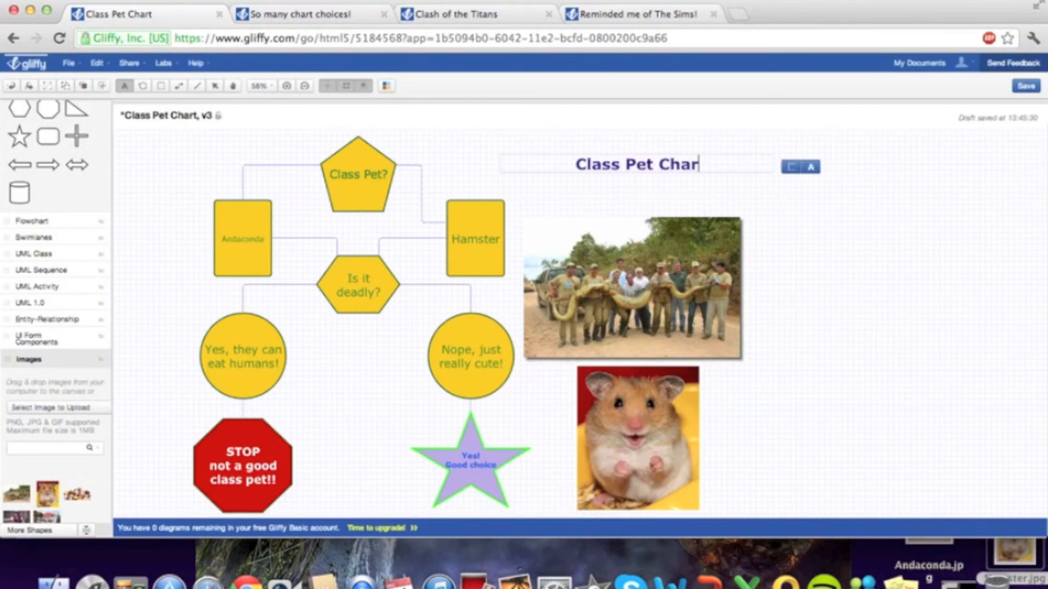
{"action": "type", "text": "t by Mr. Youngberg"}
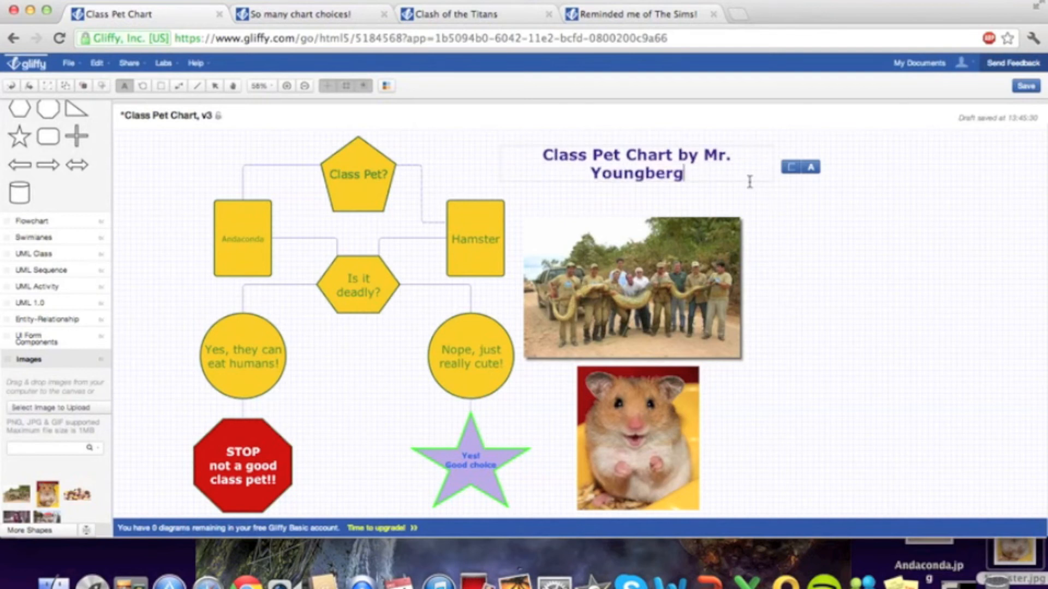
- Examine the diagram's saving, sharing and export options, leaving the Save As dialog without saving a copy
{"action": "left_click", "coordinate": [68, 62]}
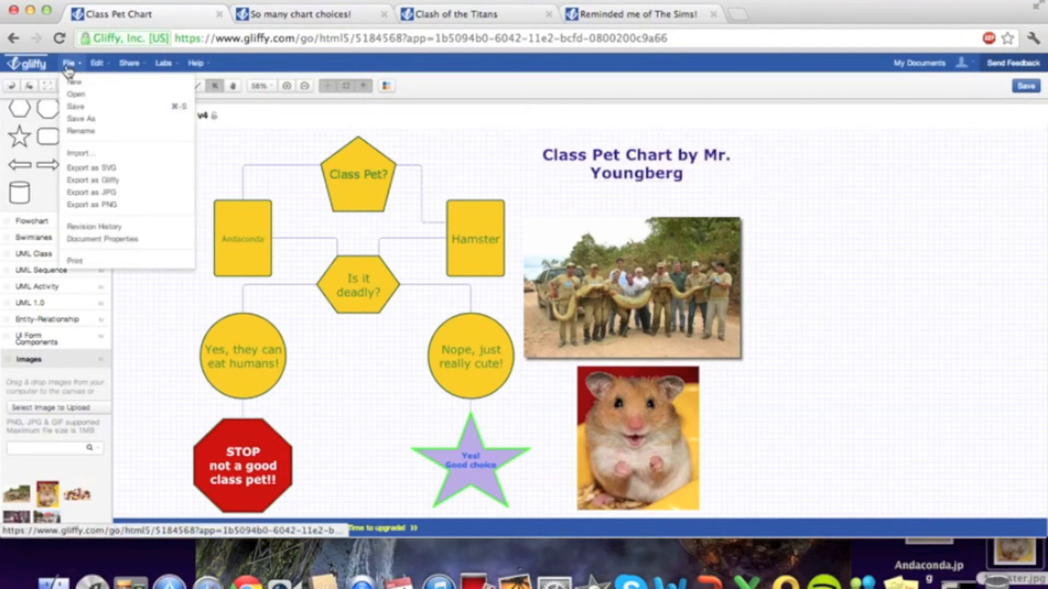
{"action": "left_click", "coordinate": [119, 121]}
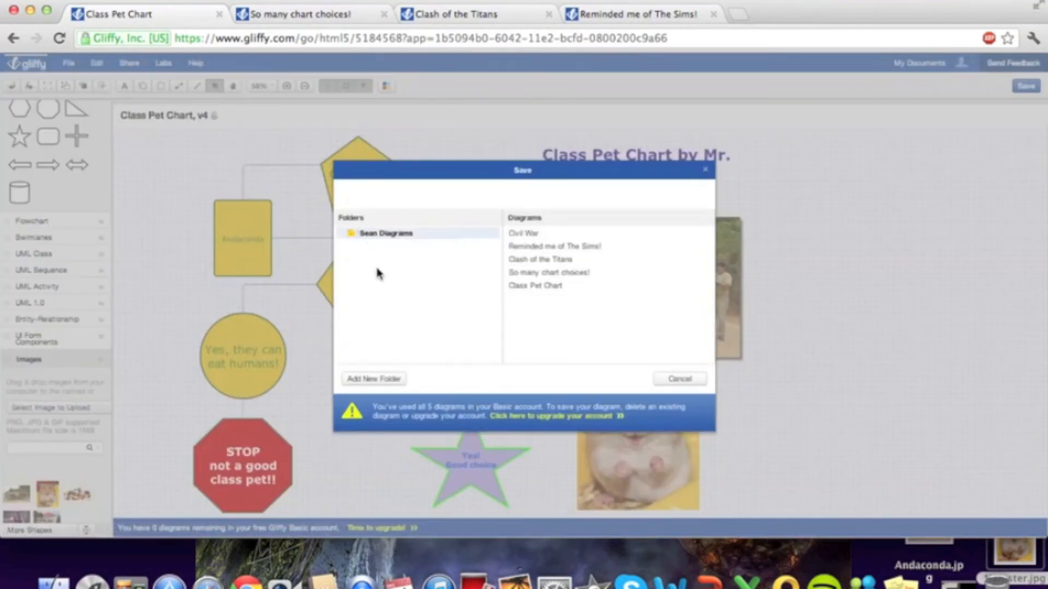
{"action": "left_click", "coordinate": [664, 384]}
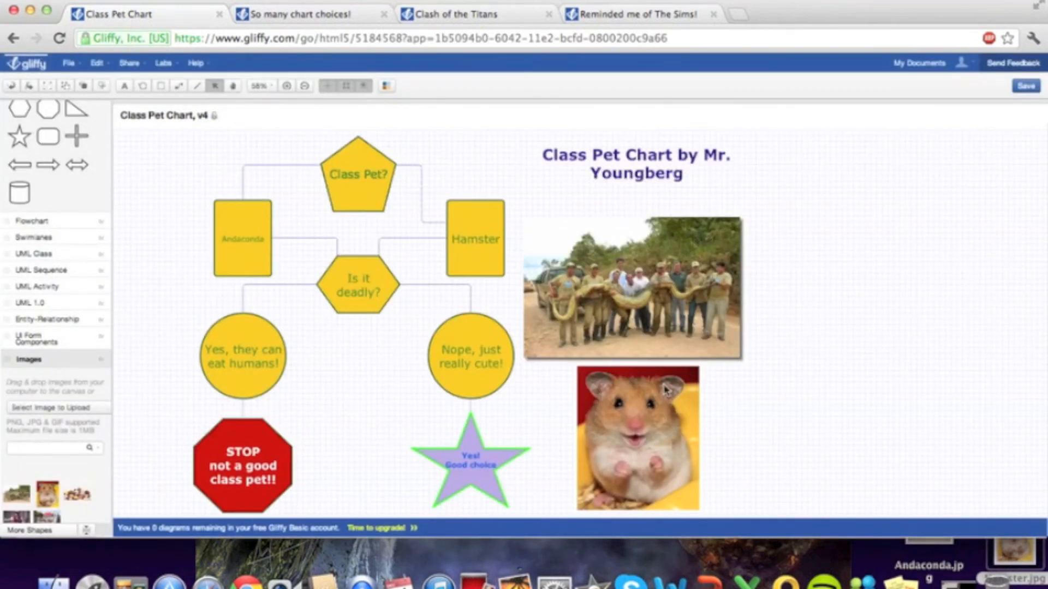
{"action": "left_click", "coordinate": [131, 63]}
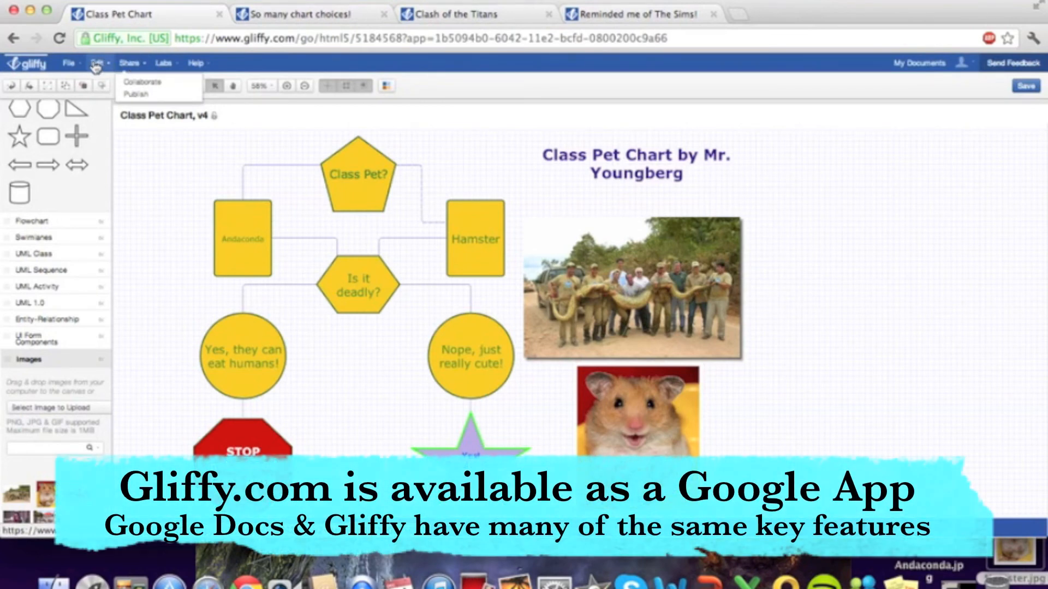
{"action": "left_click", "coordinate": [69, 63]}
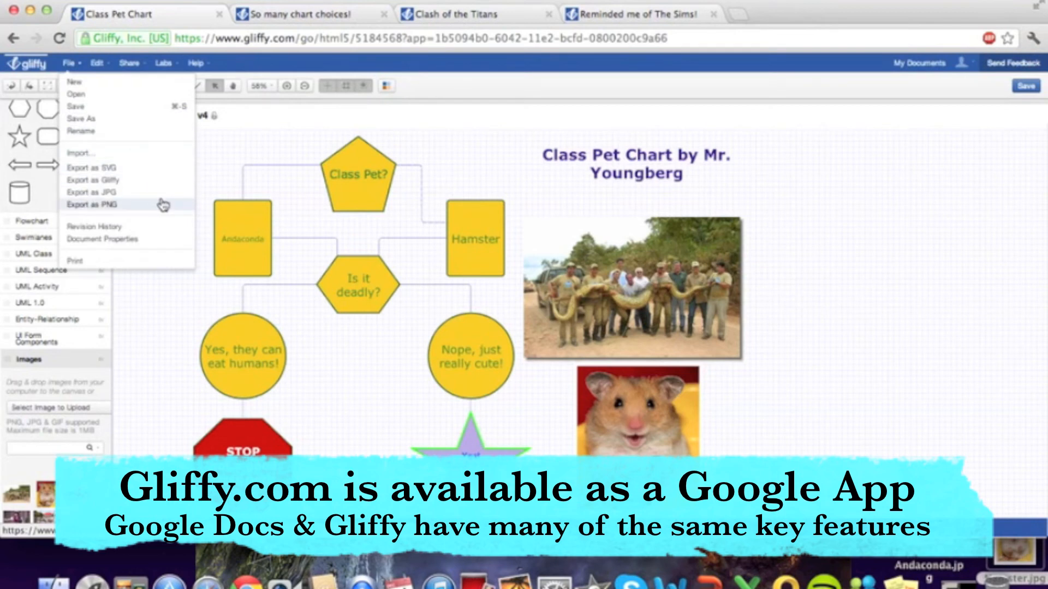
{"action": "left_click", "coordinate": [255, 162]}
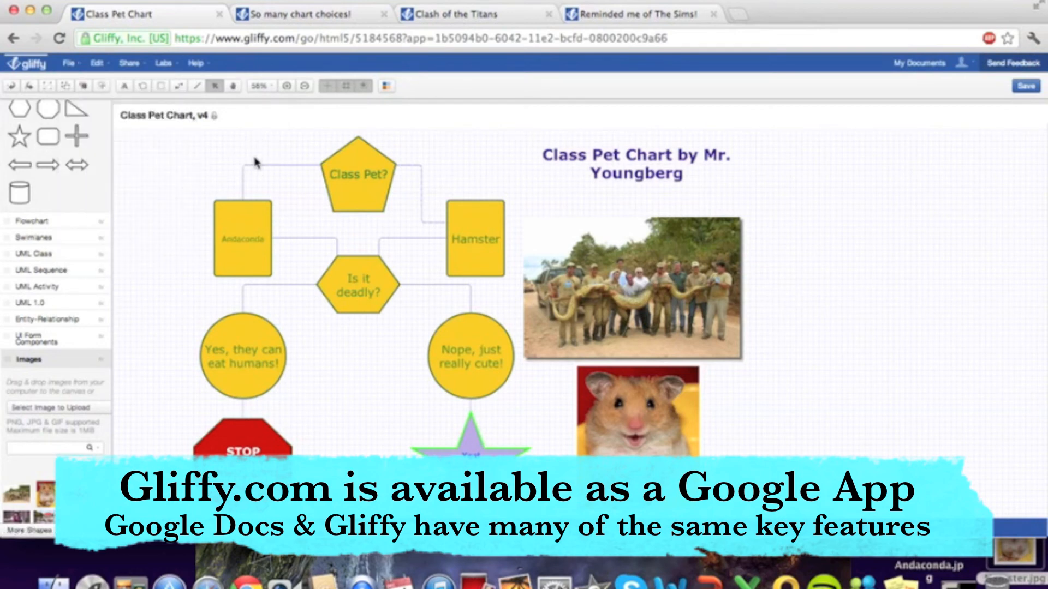
- View the finished example diagrams "So many chart choices!" and "Clash of the Titans"
{"action": "left_click", "coordinate": [358, 14]}
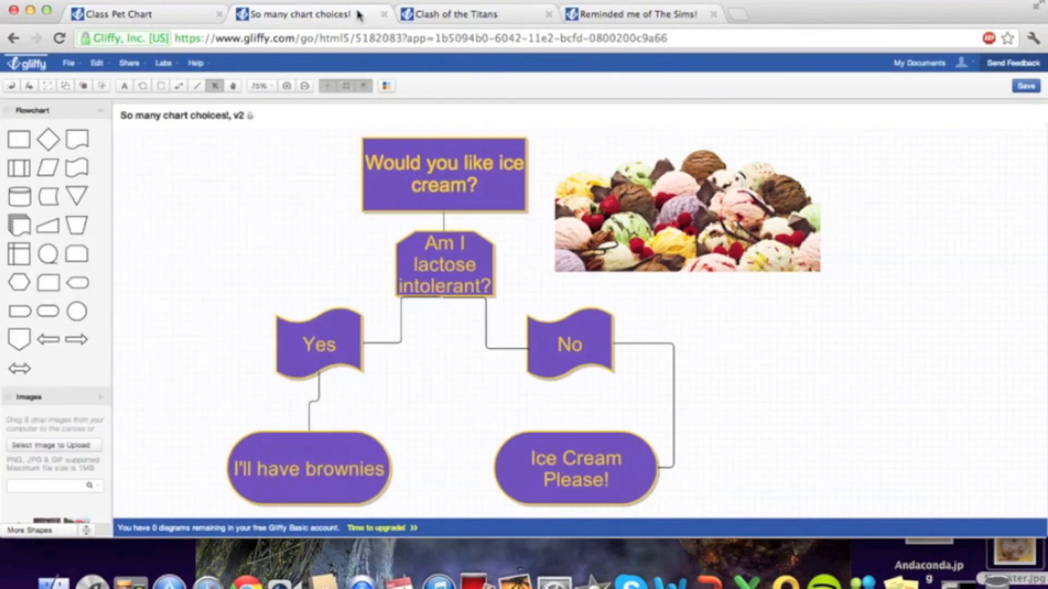
{"action": "left_click", "coordinate": [520, 16]}
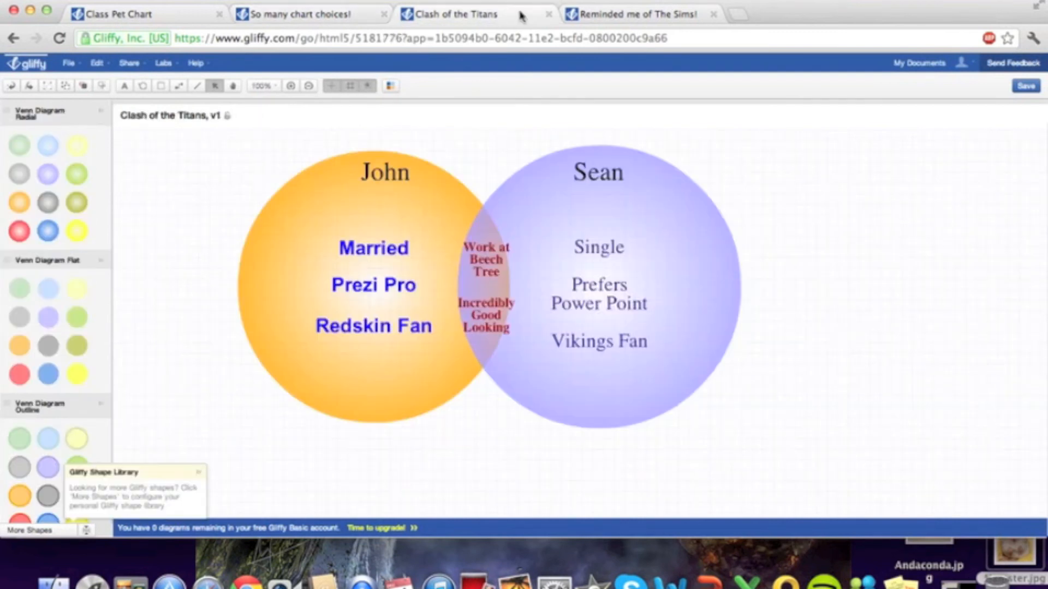